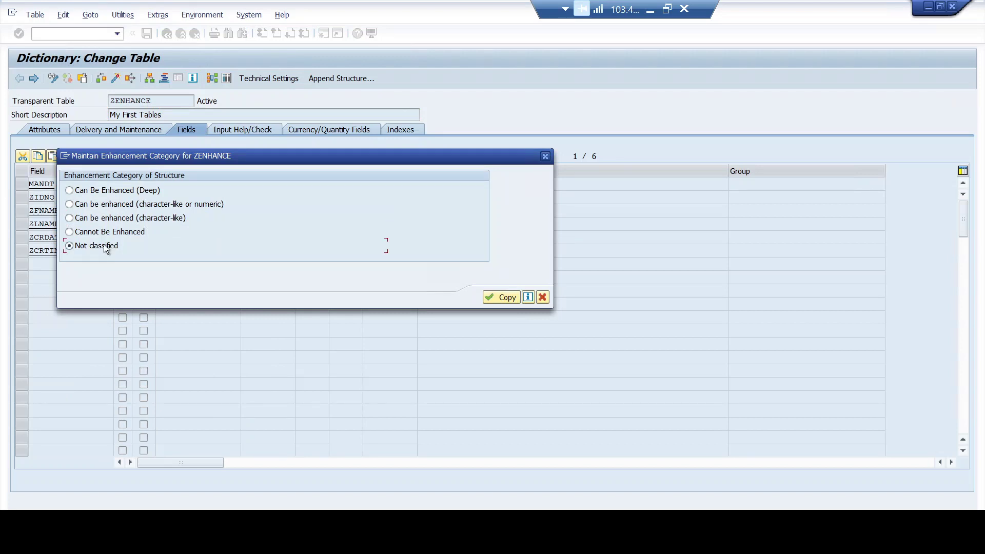
Step: Apply the Not classified enhancement category to table ZENHANCE, activate the table and view its activation log
key("Return")
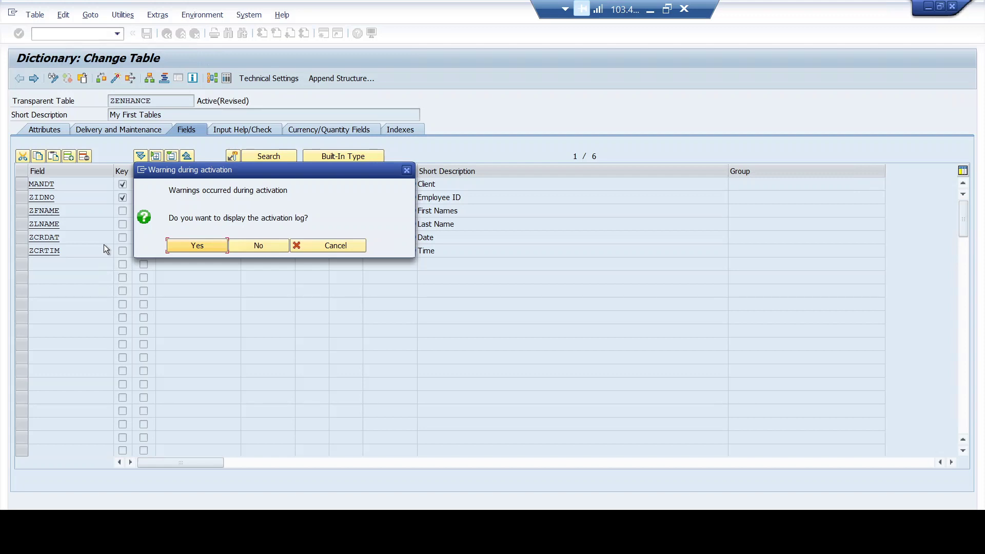
key("Return")
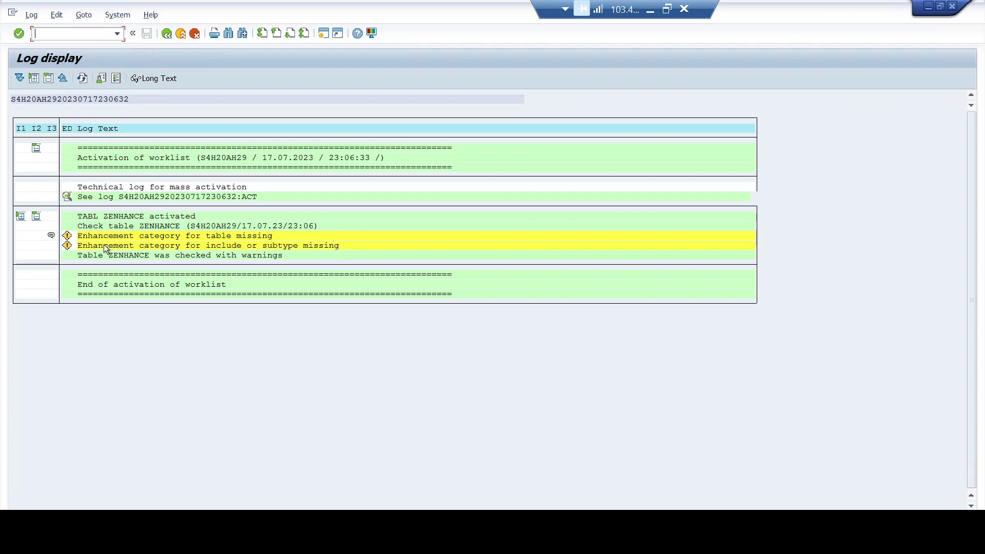
key("F3")
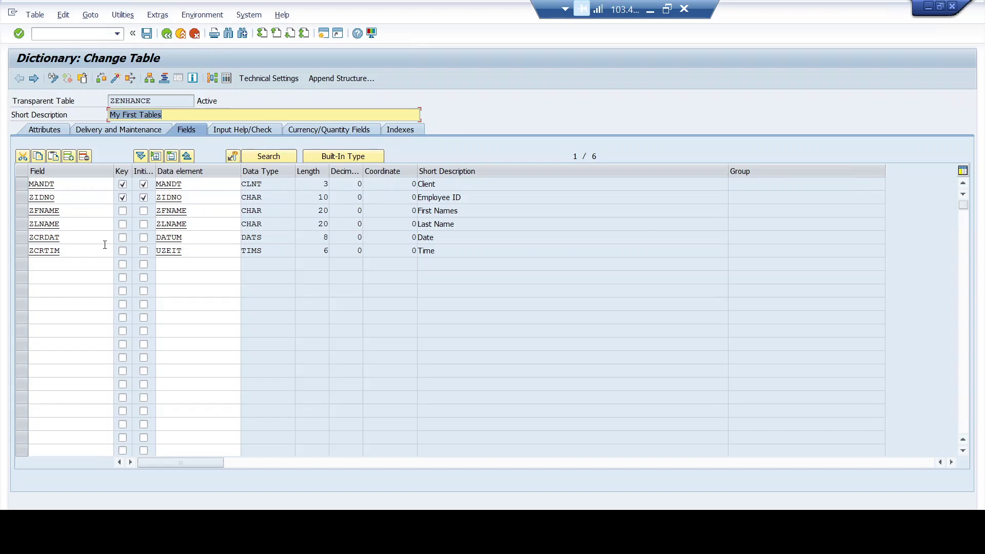
Step: Activate table ZENHANCE again, review the activation log and return to the table definition
key("ctrl+F3")
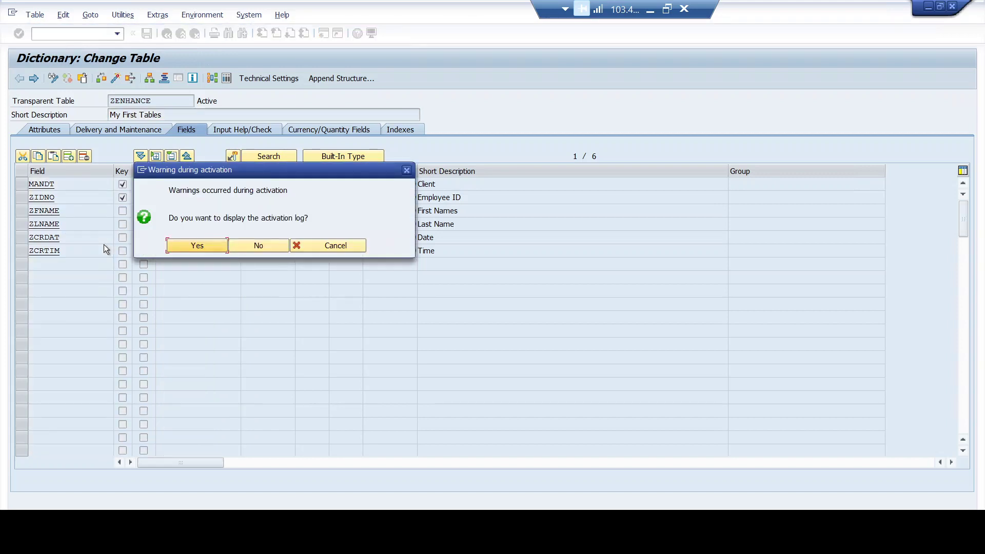
key("Return")
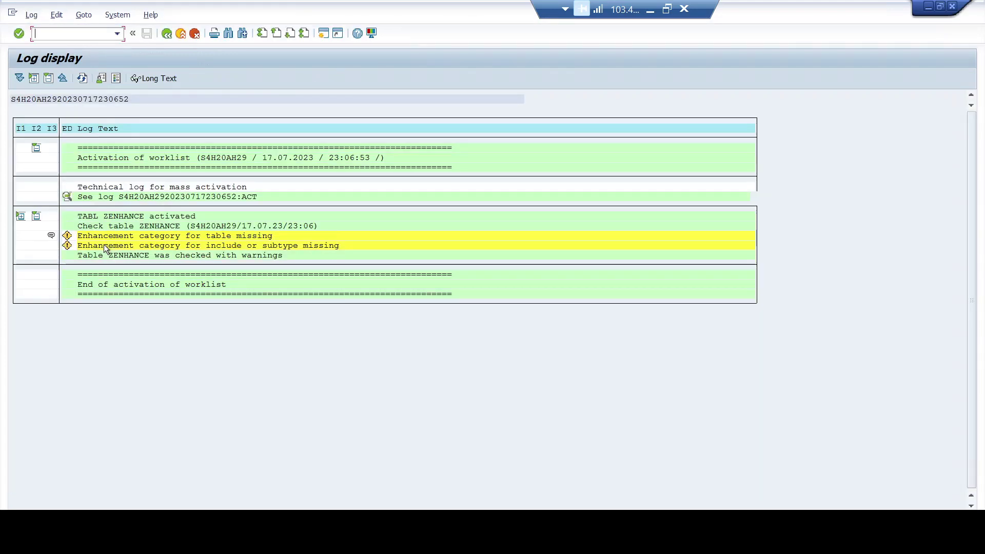
key("F3")
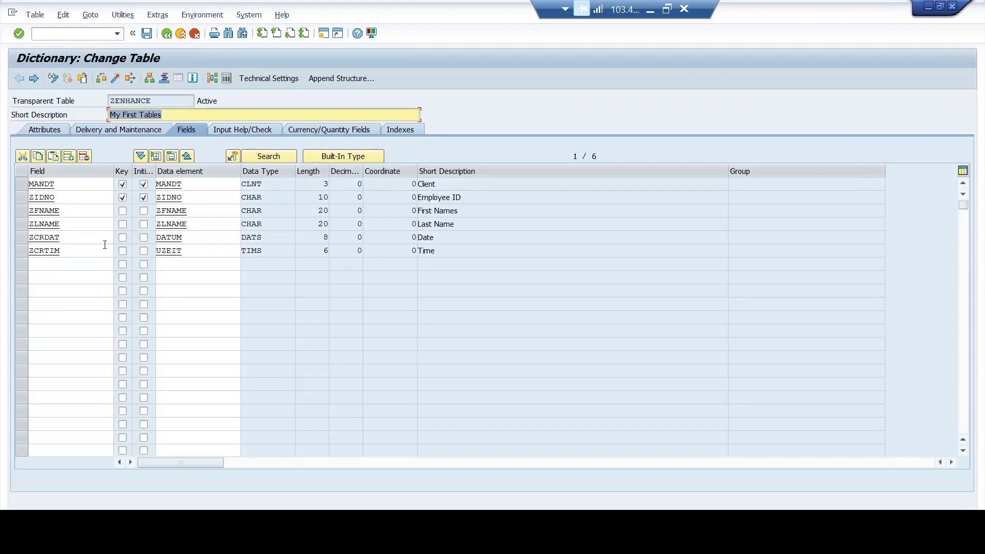
Step: Set ZENHANCE's enhancement category to Cannot Be Enhanced and activate the table
left_click(157, 14)
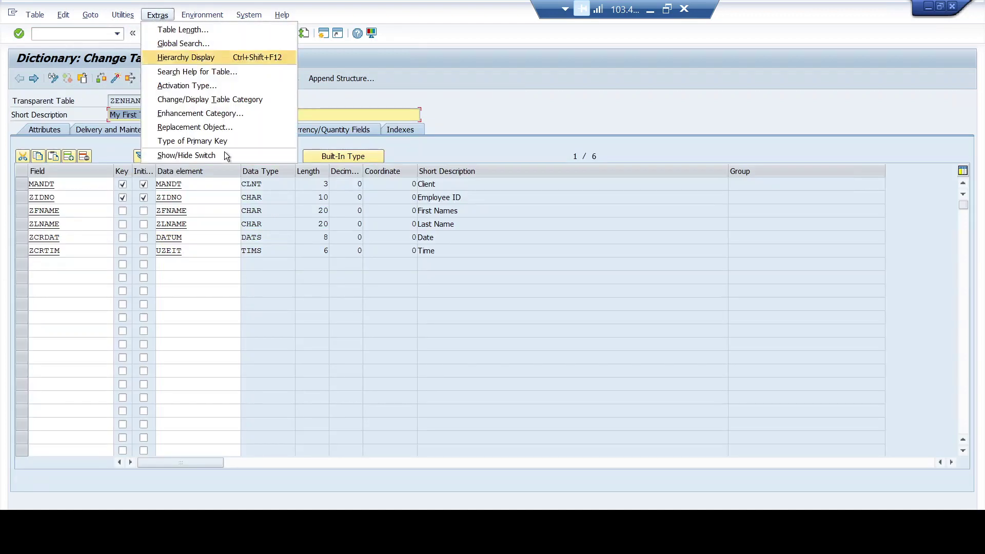
left_click(220, 114)
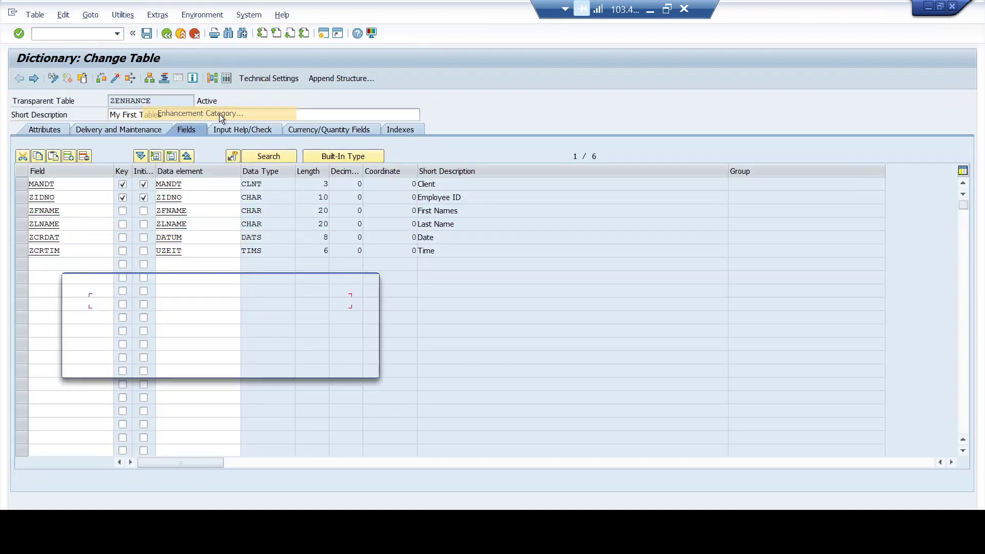
key("Return")
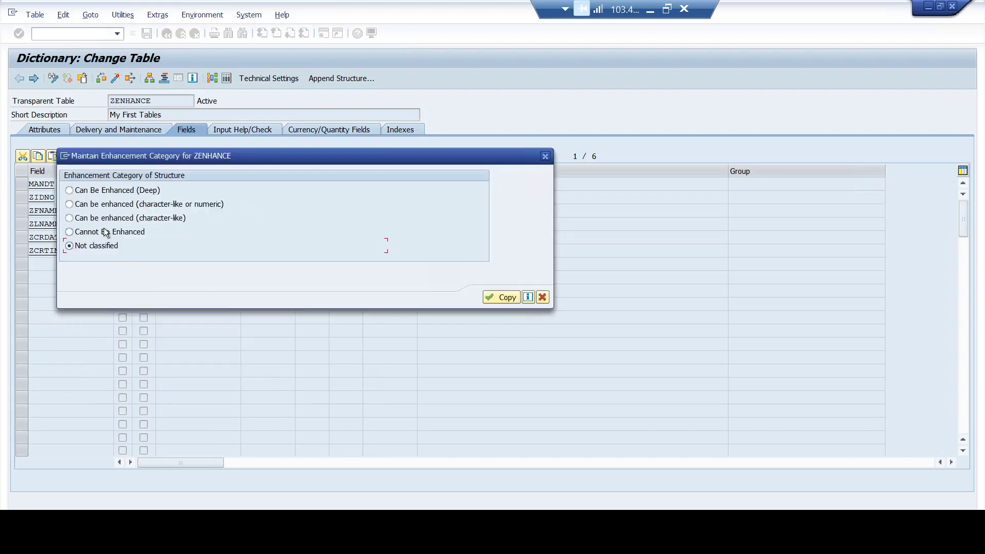
key("Return")
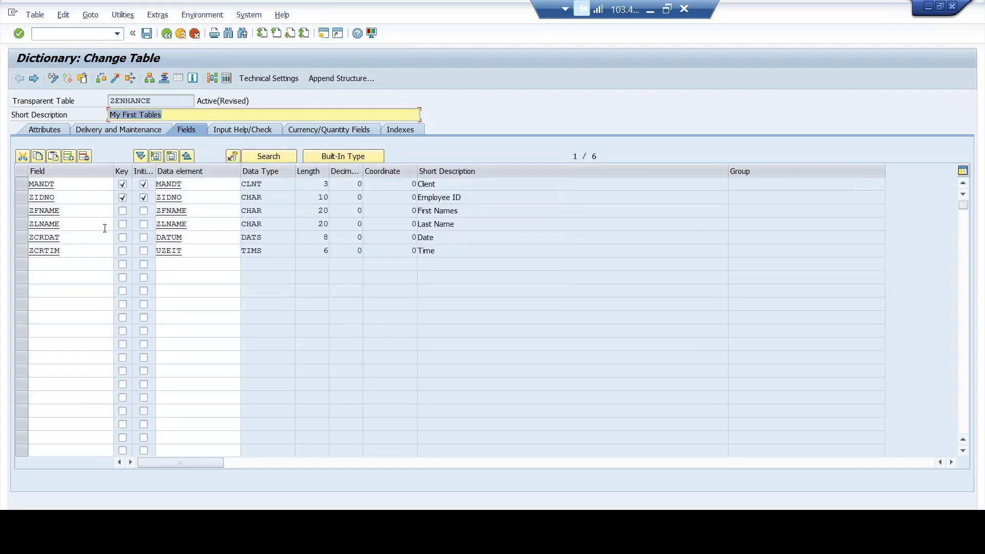
key("ctrl+F3")
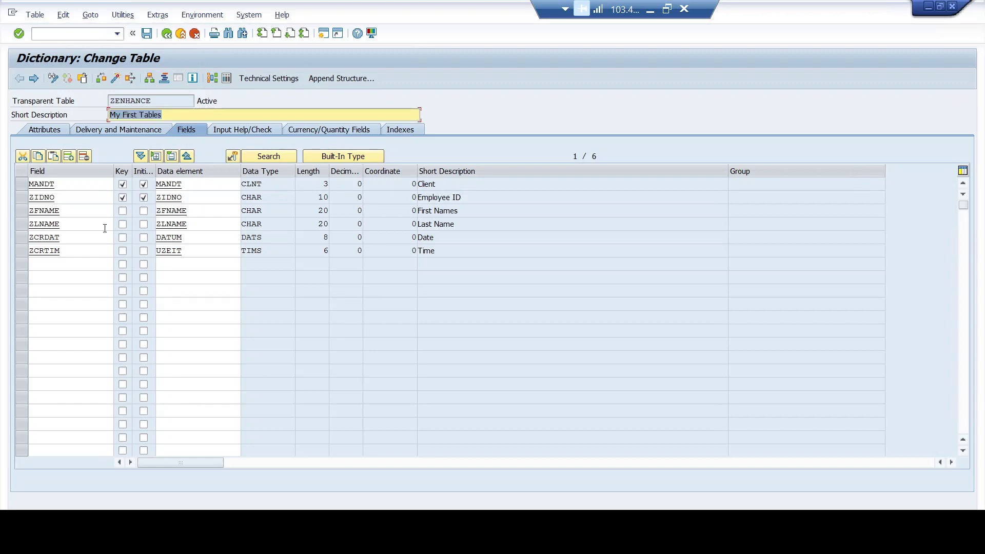
Step: Create an append structure named ZAPPEND for table ZENHANCE, acknowledging the information message
left_click(358, 79)
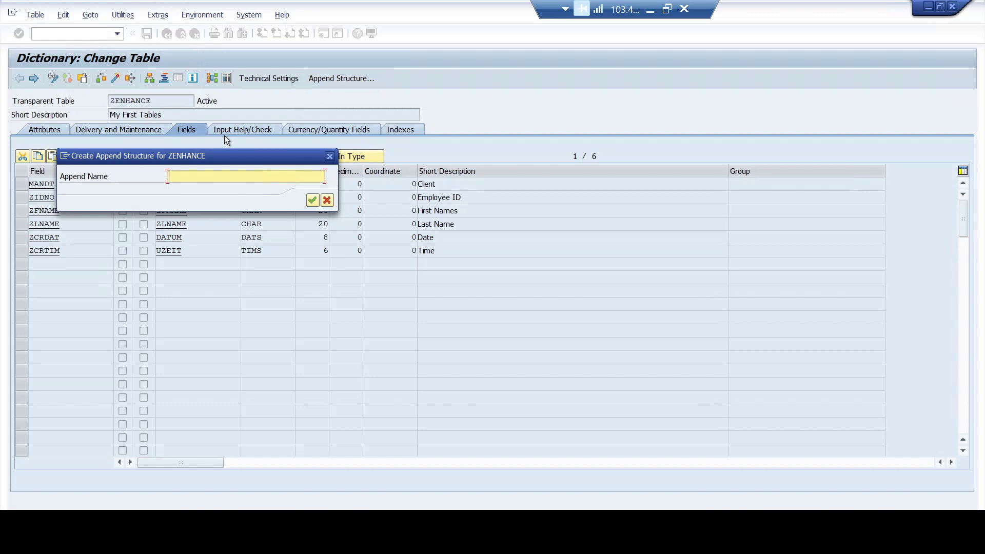
type("Z")
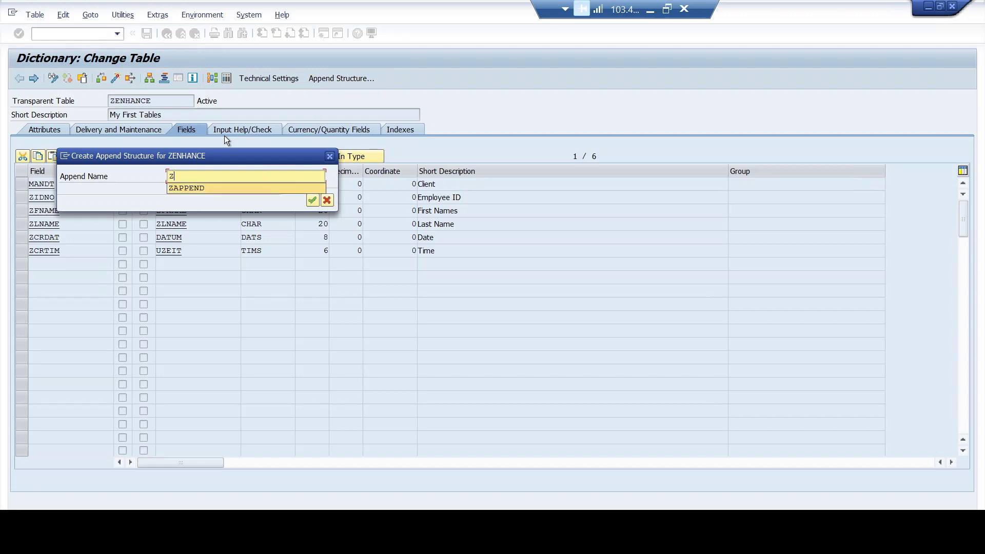
key("Down")
key("Return")
key("Return")
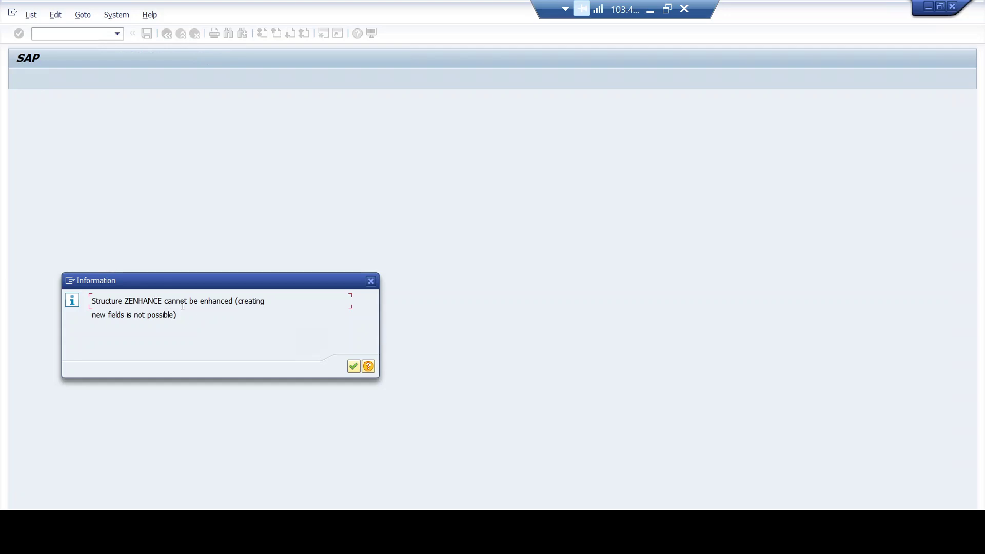
left_click(353, 367)
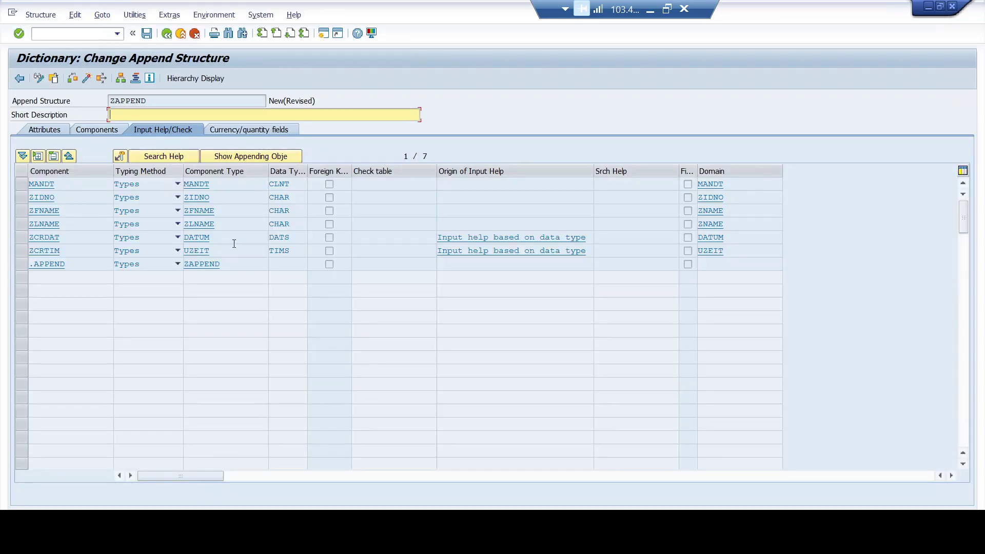
Step: Give the append structure the short description "Test Append", save it in package $TMP and return to the table
type("Test Append")
key("ctrl+s")
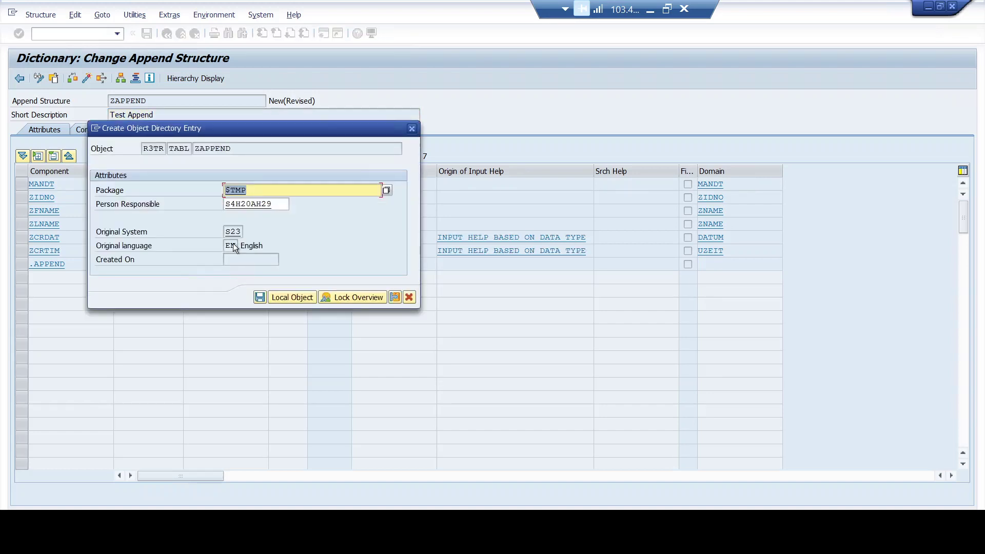
key("Return")
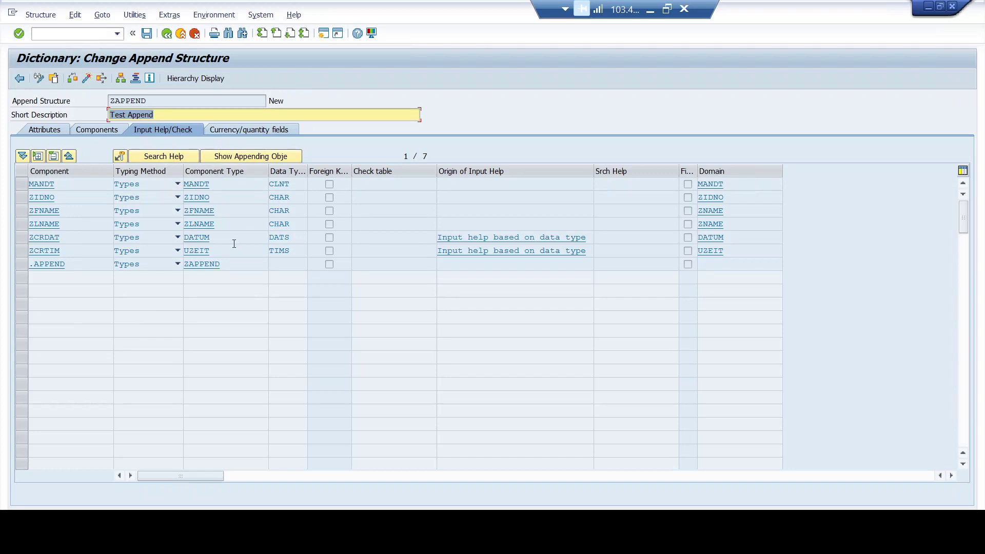
key("F3")
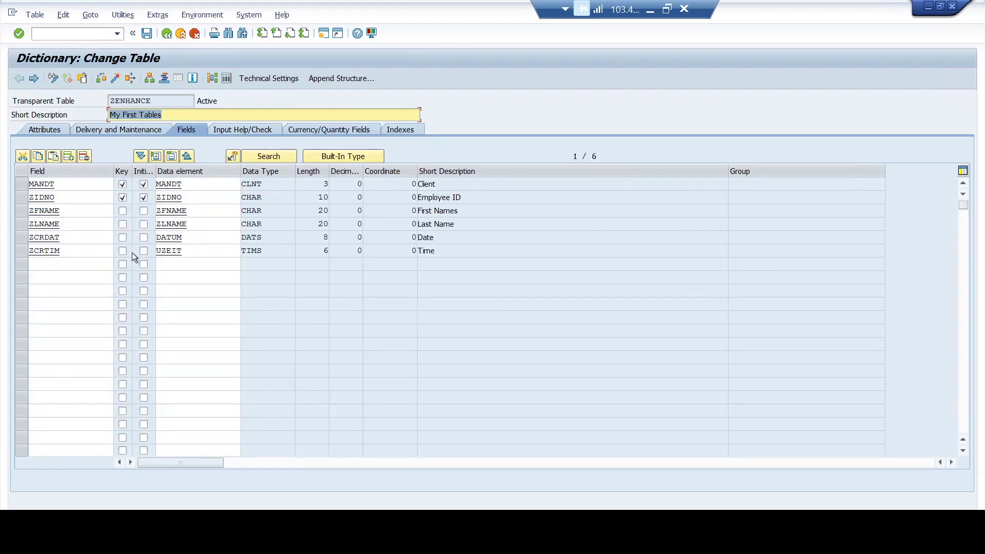
left_click(53, 267)
left_click(192, 269)
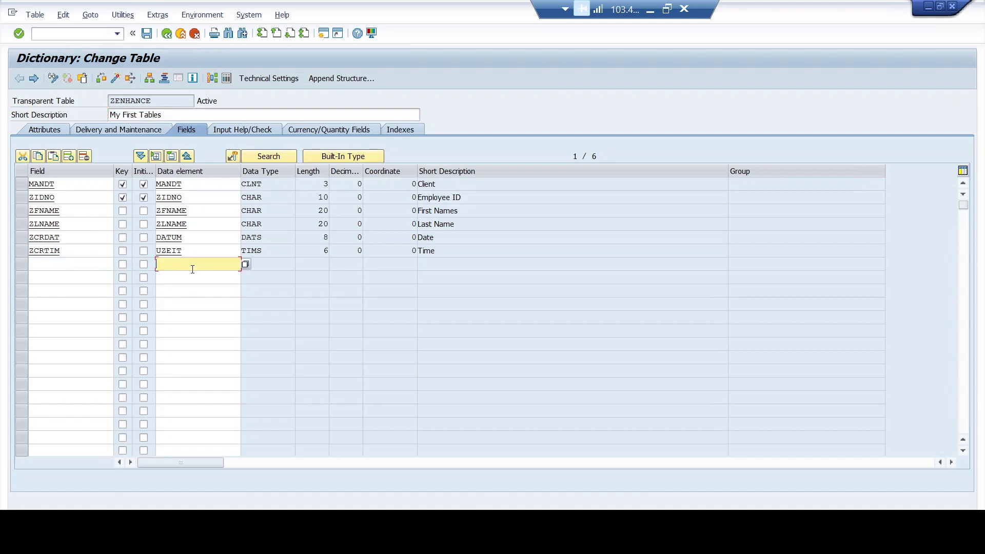
left_click(460, 255)
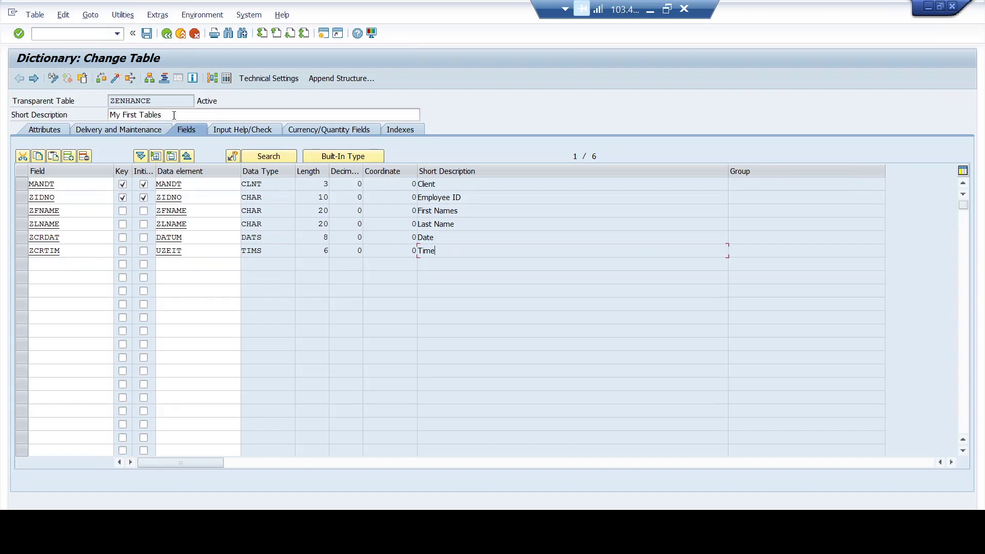
Step: Set ZENHANCE's enhancement category to Can be enhanced (character-like) and activate the table
left_click(116, 78)
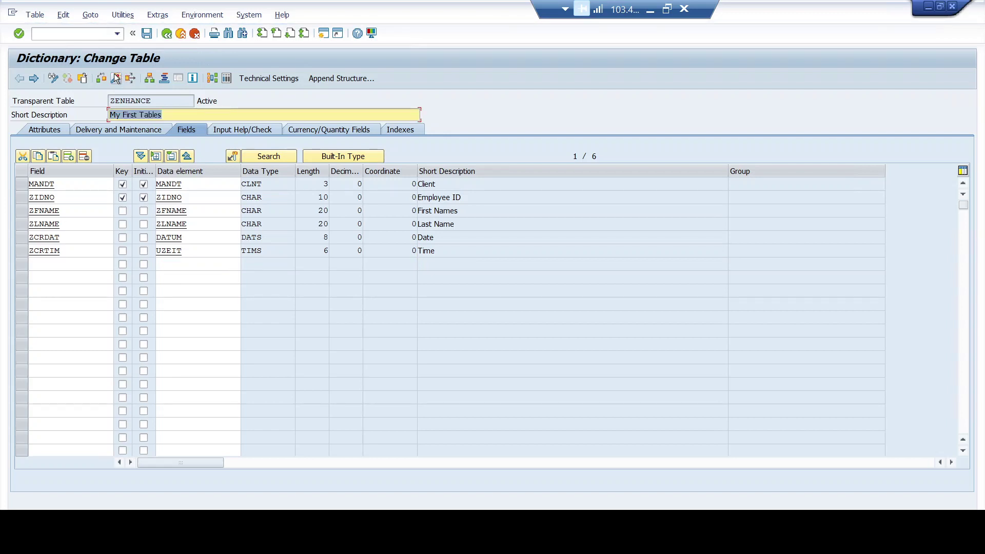
left_click(154, 15)
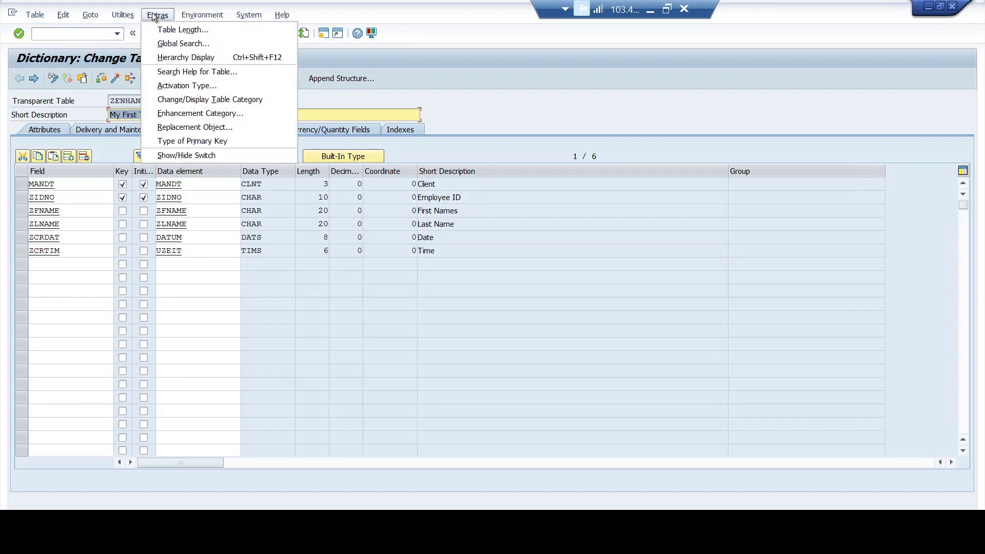
left_click(225, 114)
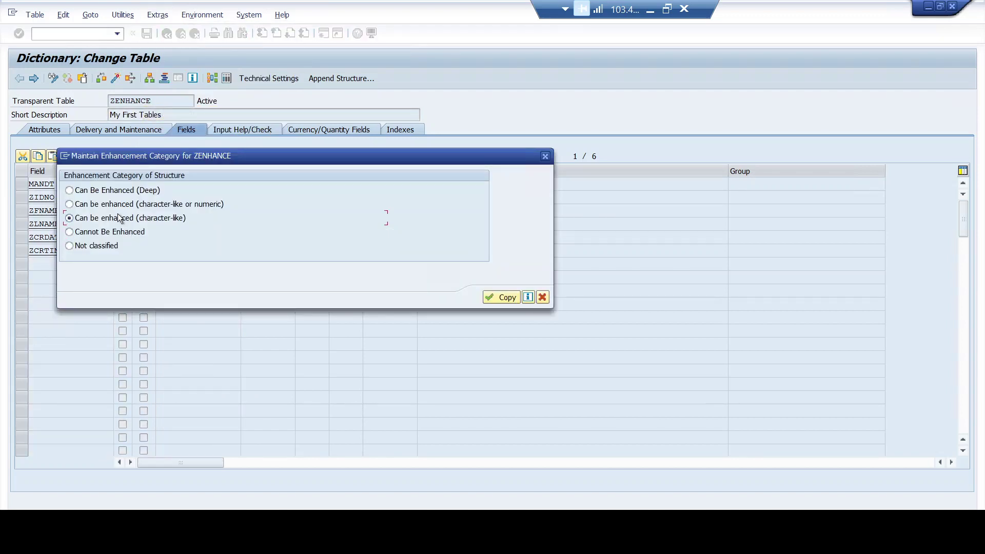
key("Return")
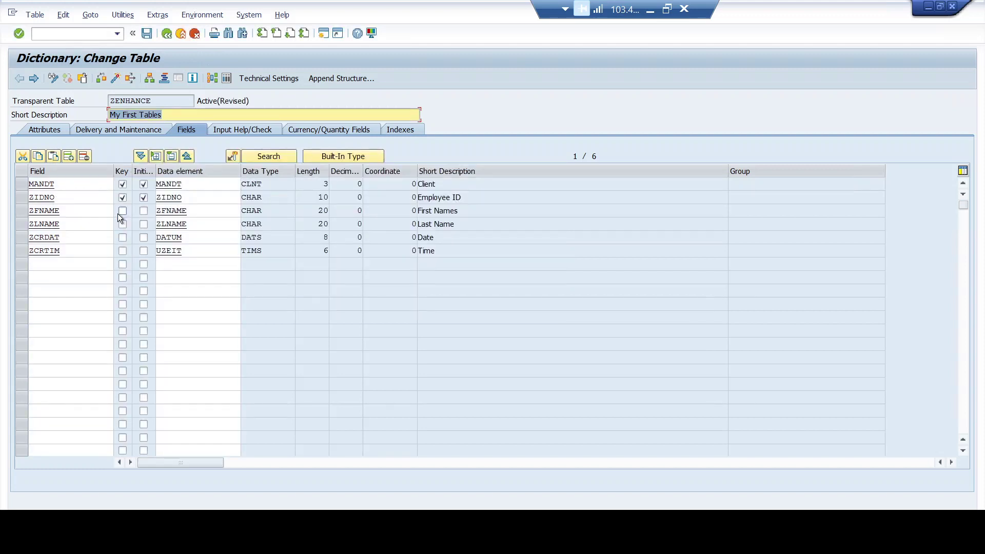
key("ctrl+F3")
key("Return")
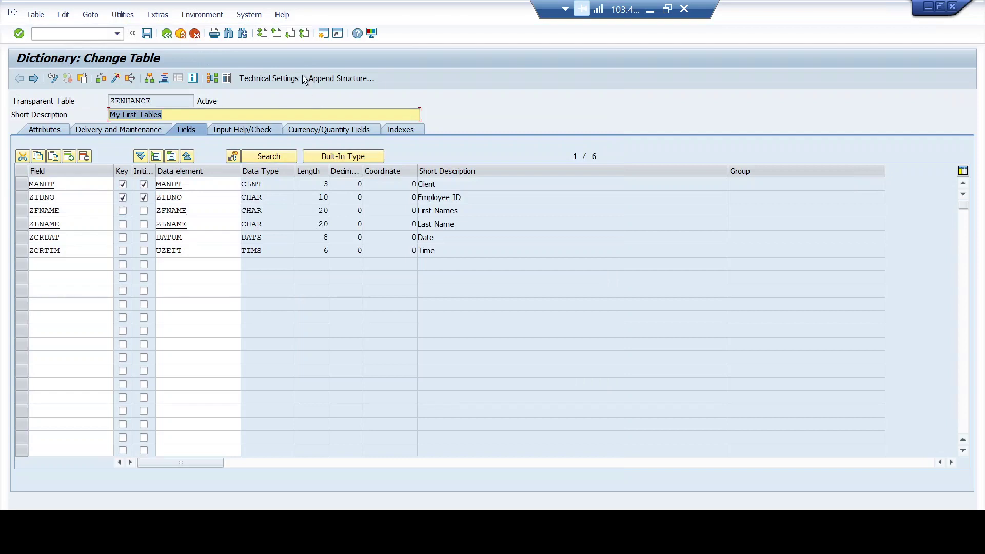
Step: Open append structure ZAPPEND from the table's list of appends and switch it to change mode
left_click(332, 76)
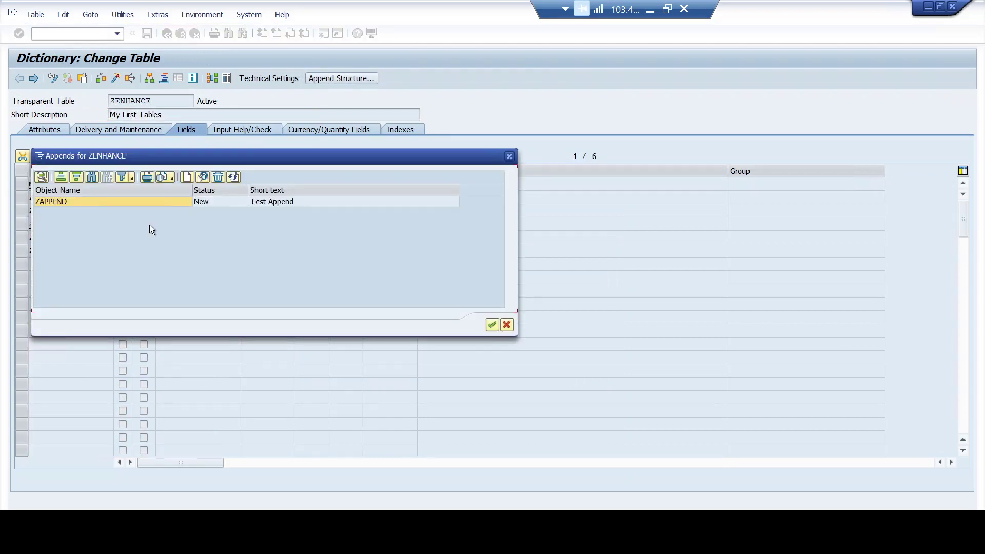
double_click(116, 201)
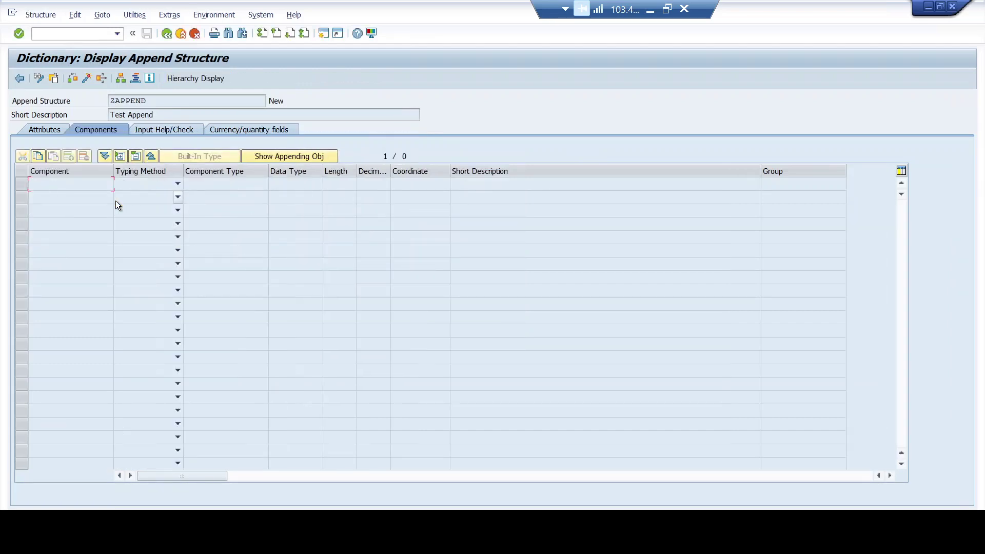
left_click(71, 77)
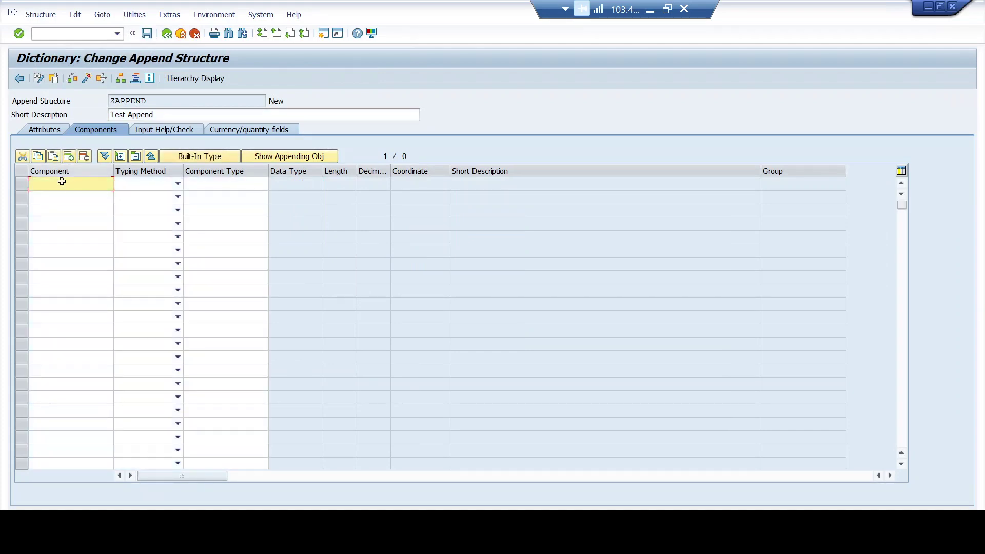
Step: Add component ZTEST with typing method Types and component type INT4, and try to activate the append structure
left_click(63, 182)
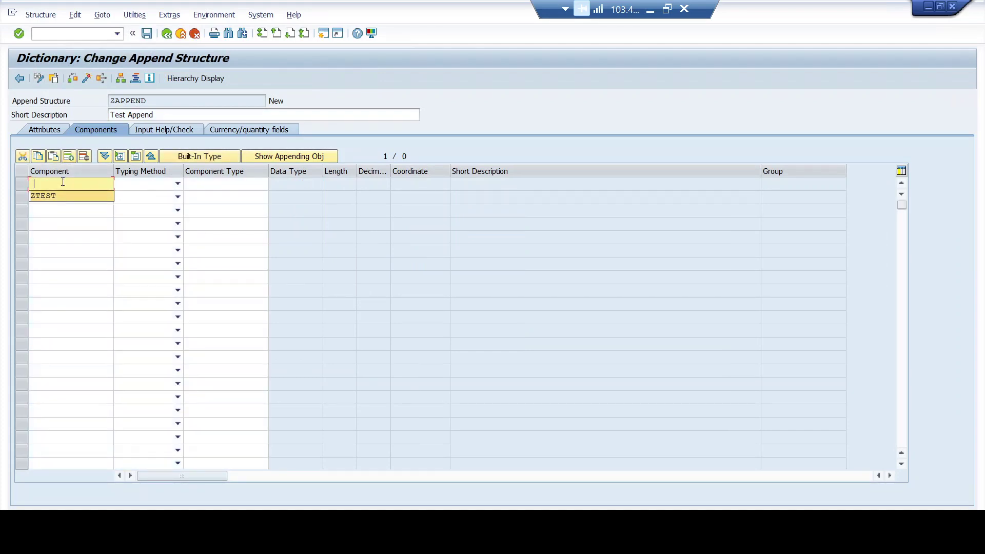
left_click(87, 196)
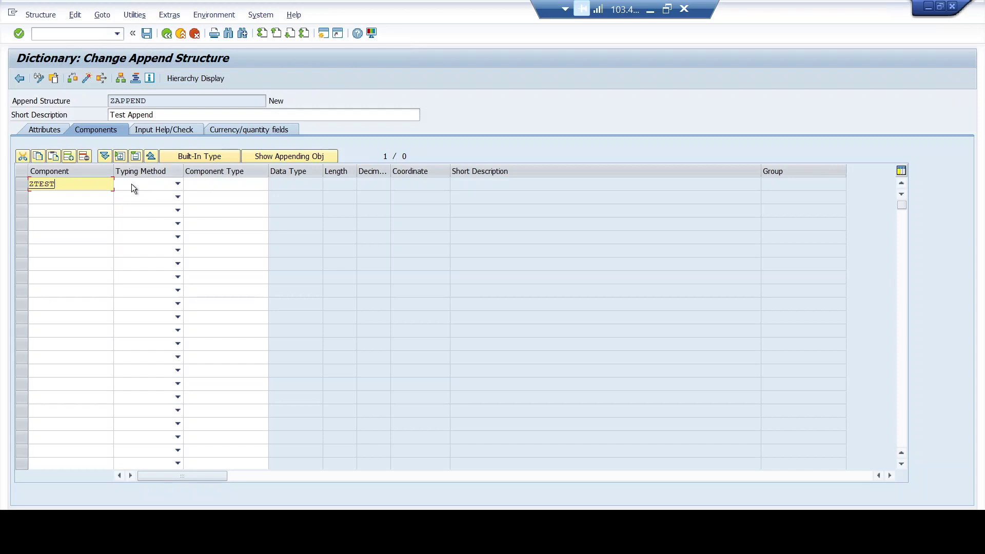
left_click(169, 184)
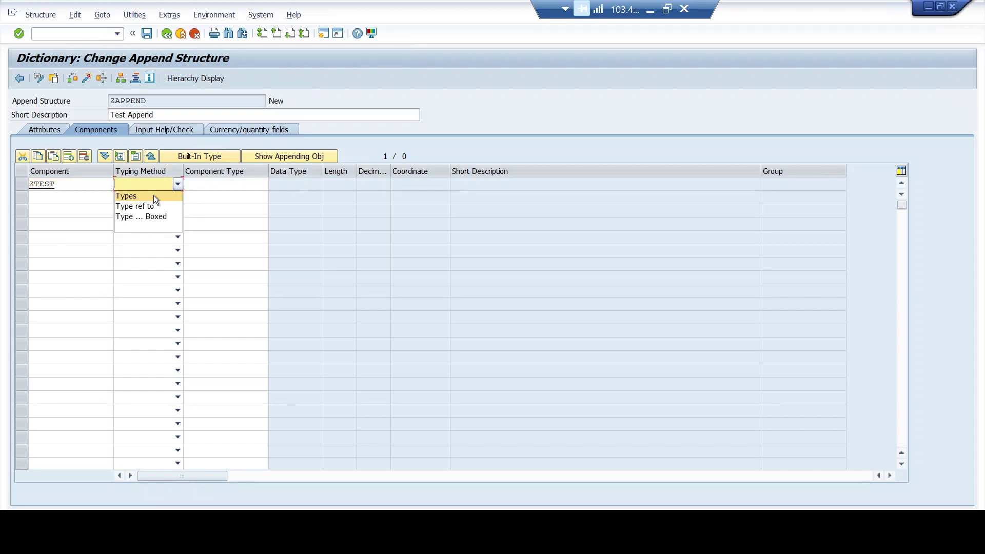
left_click(228, 188)
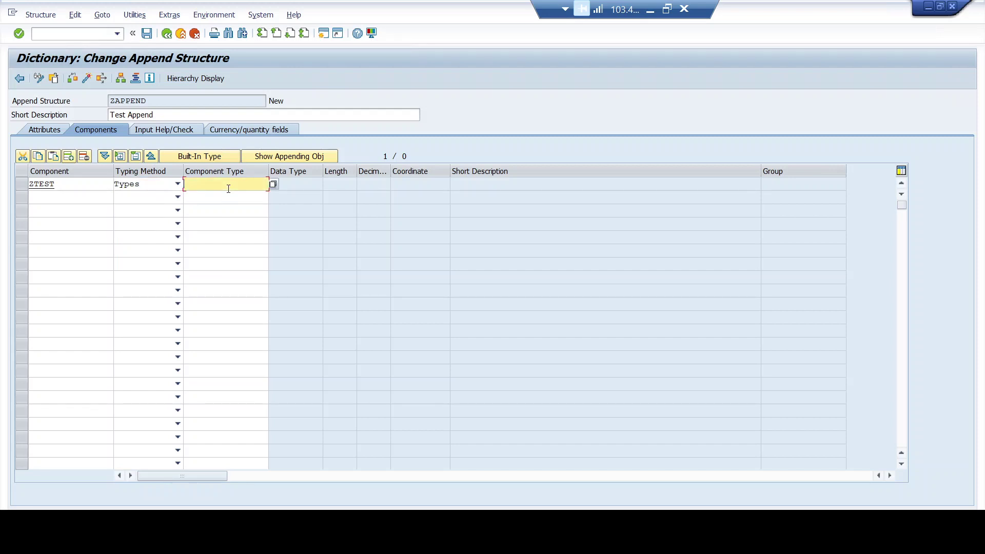
type("INT4")
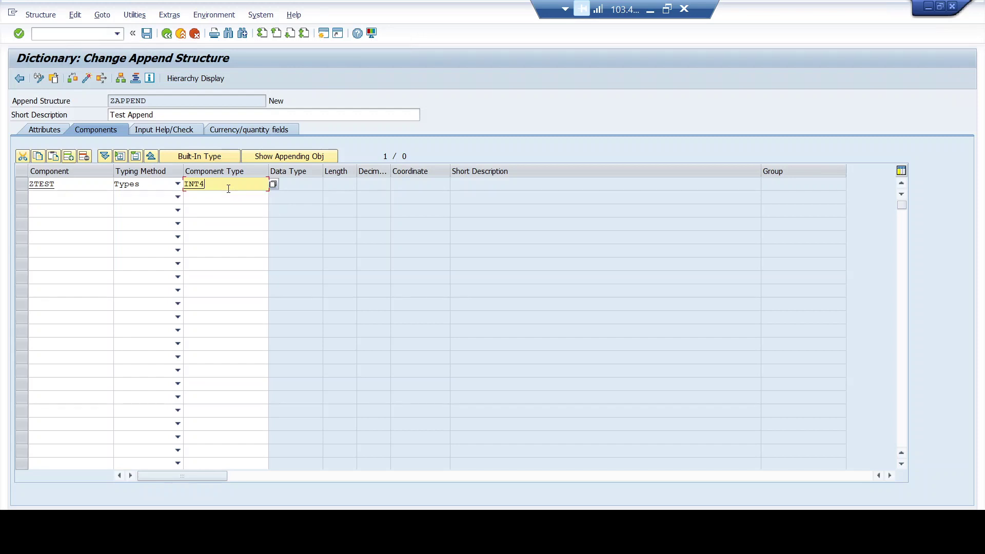
key("Return")
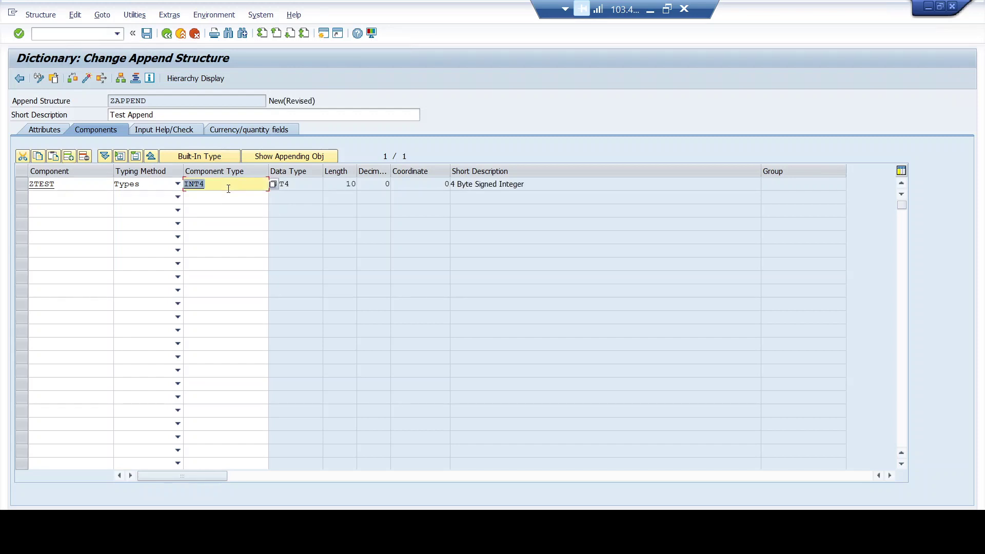
key("Return")
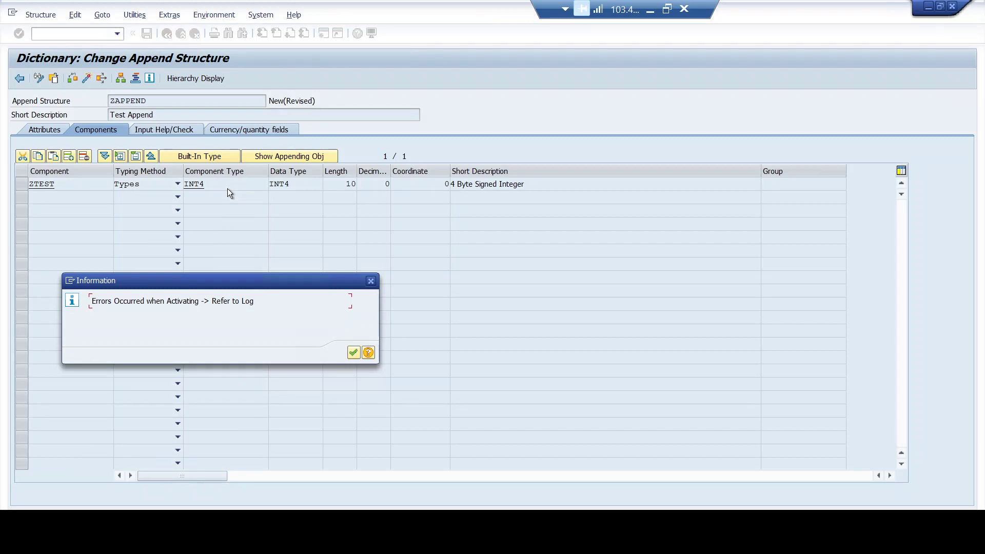
Step: Check the activation log, change component ZTEST's type to CHAR4 and activate the append structure
key("Return")
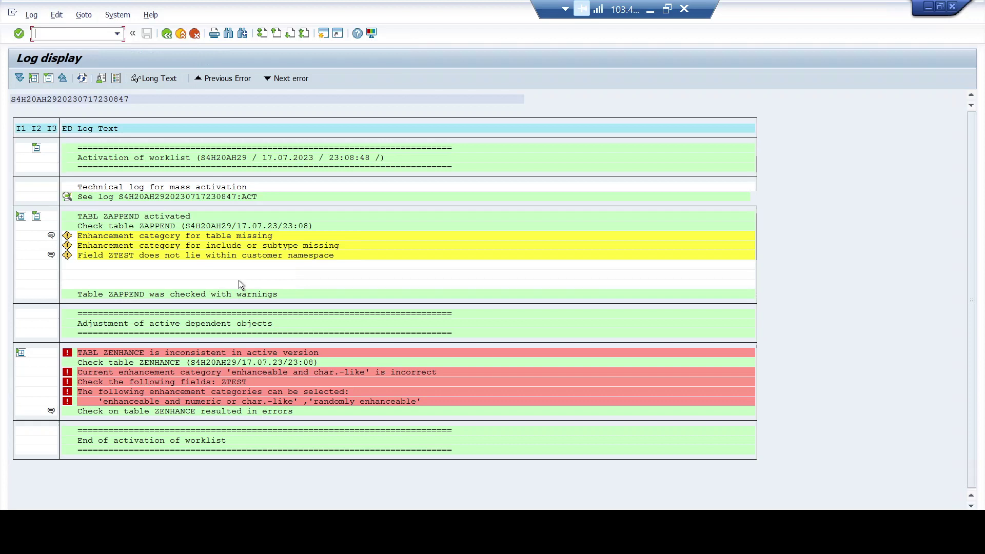
key("F3")
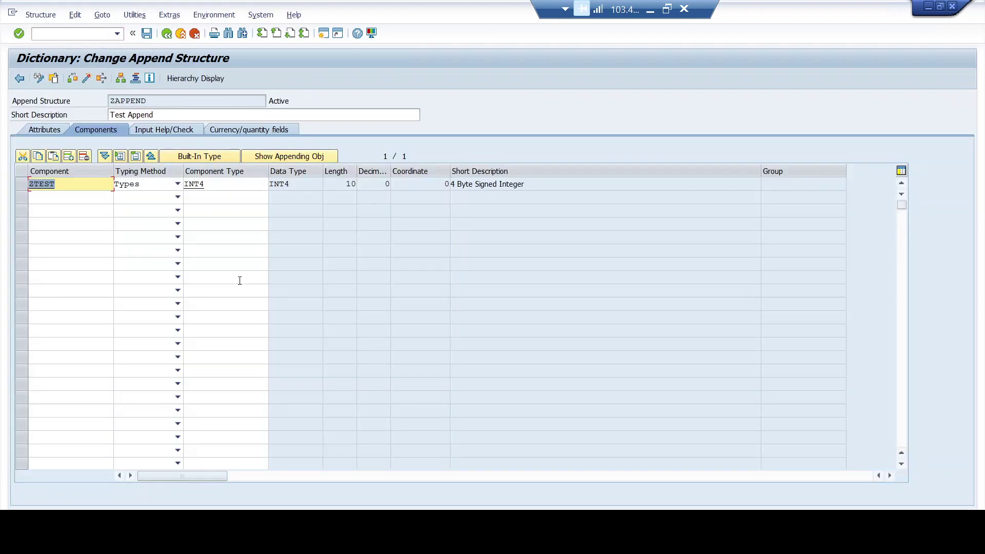
double_click(227, 189)
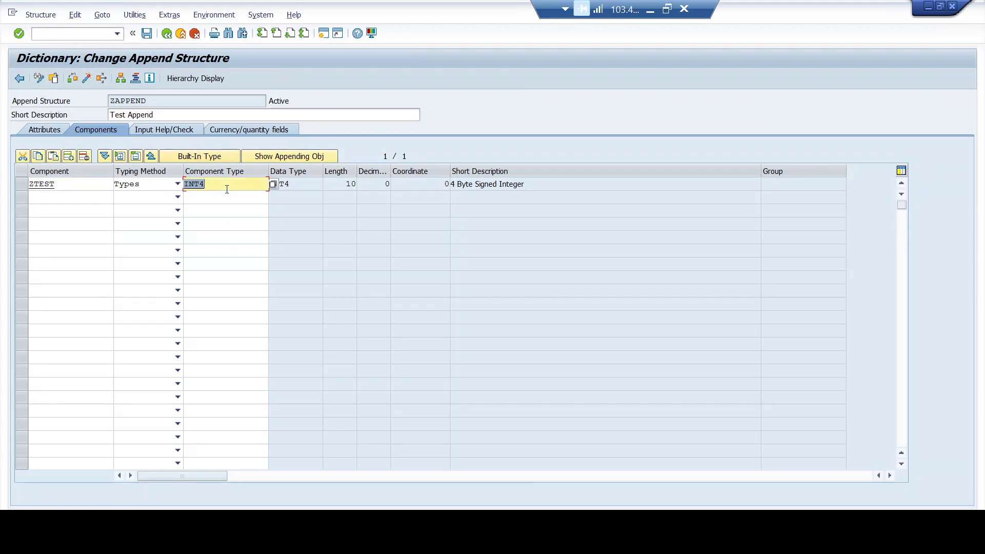
key("BackSpace")
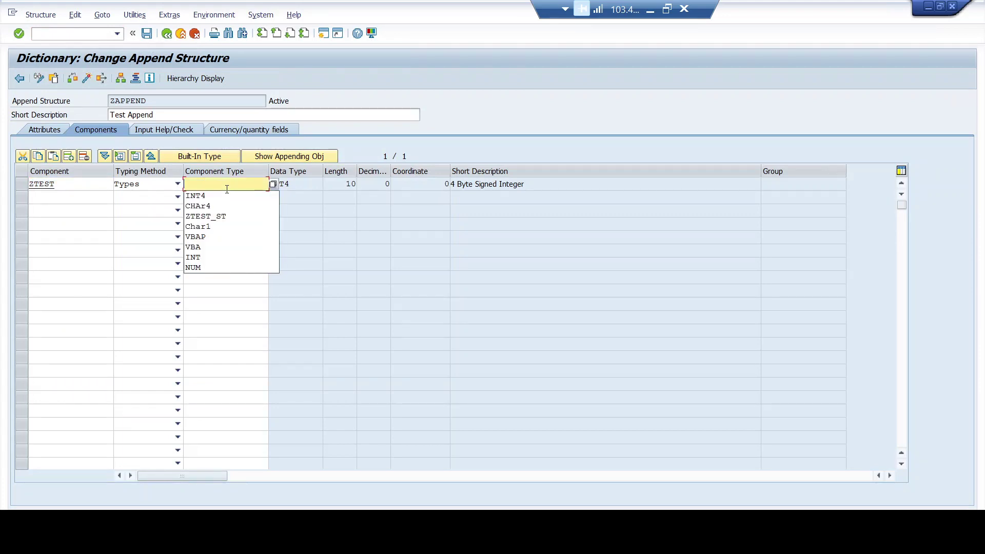
key("Down")
key("Down")
key("Return")
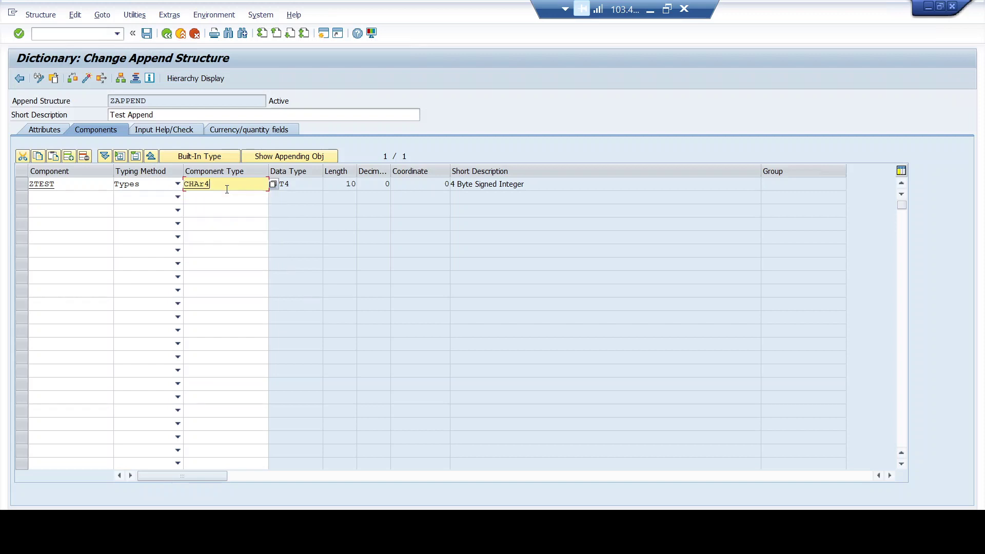
key("Return")
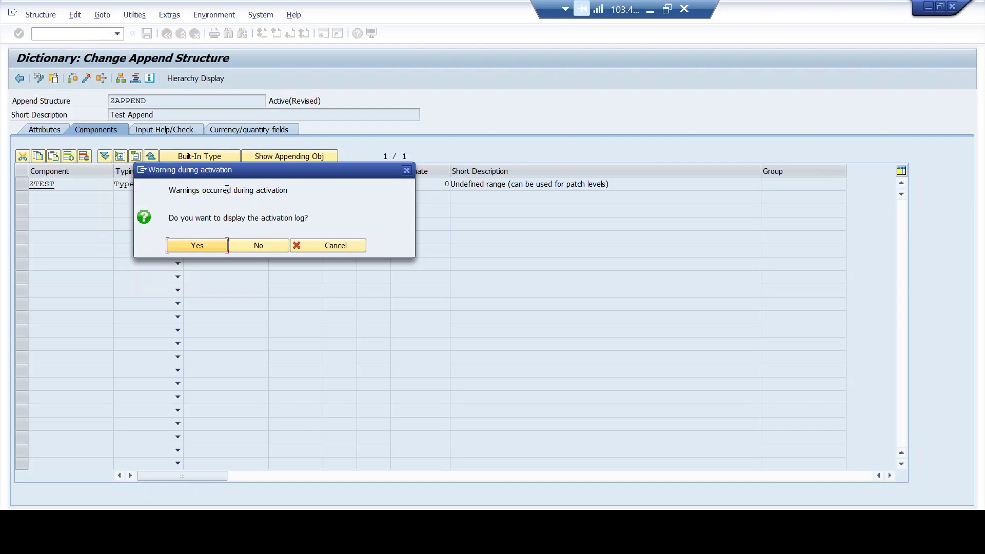
key("Return")
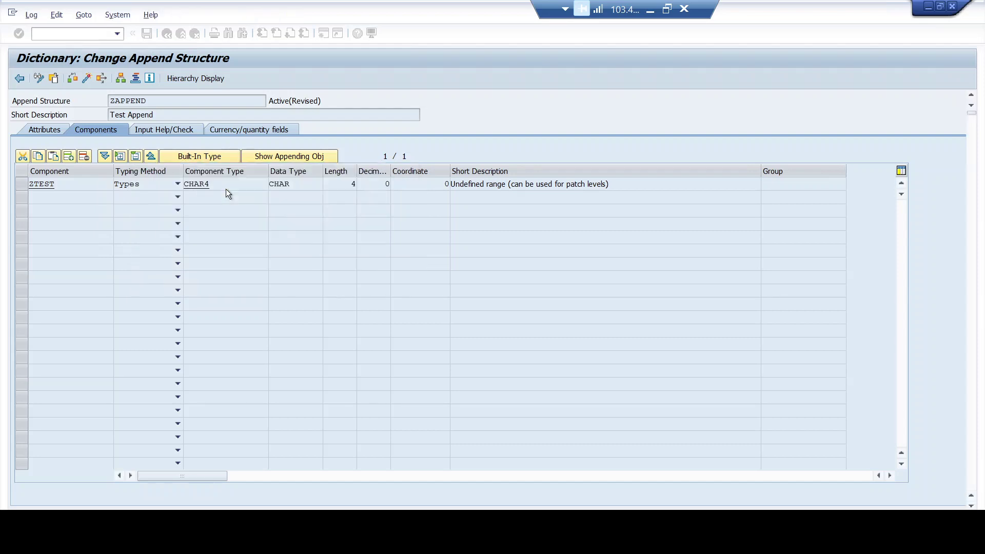
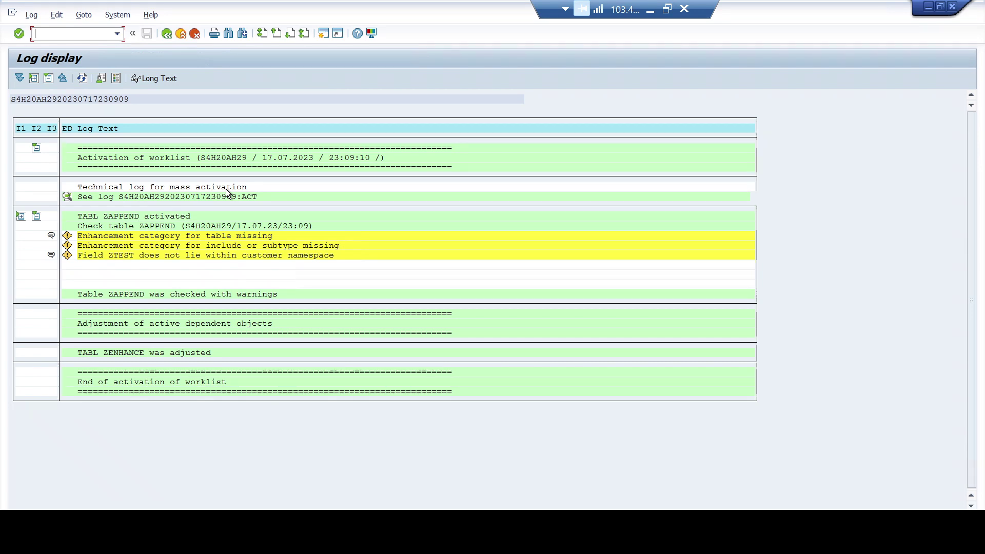
key("F3")
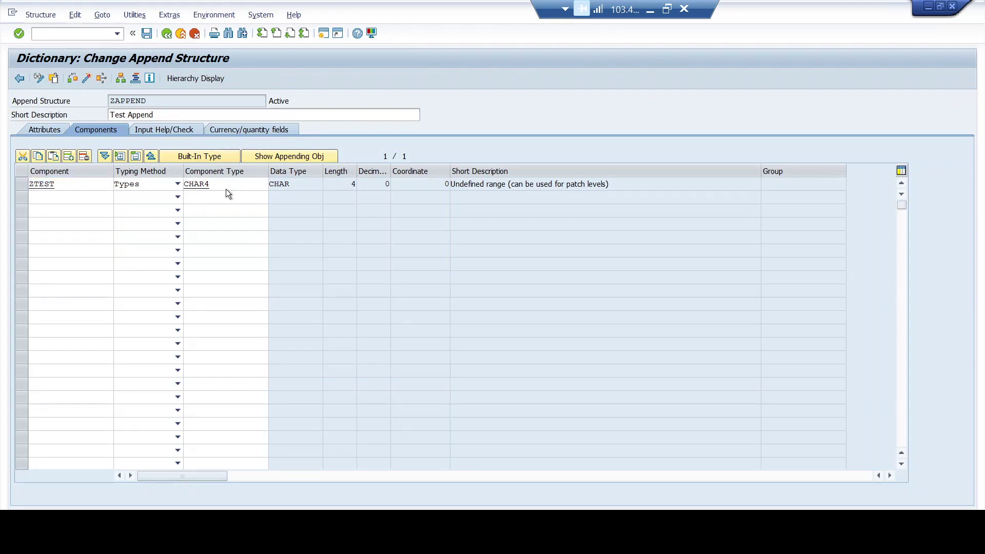
Step: Return to table ZENHANCE, set its enhancement category to Can be enhanced (character-like or numeric) and activate it
key("F3")
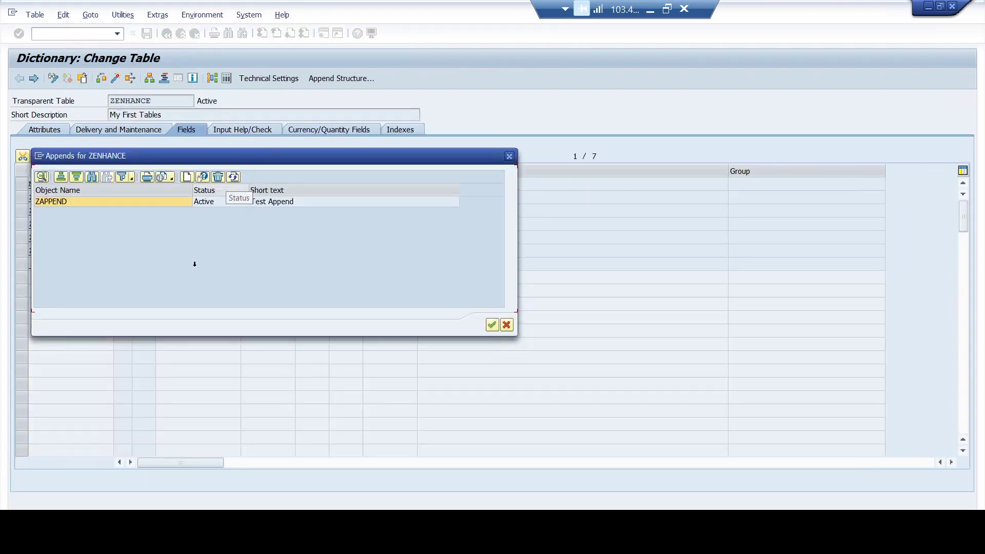
left_click(506, 161)
left_click_drag(239, 264, 134, 263)
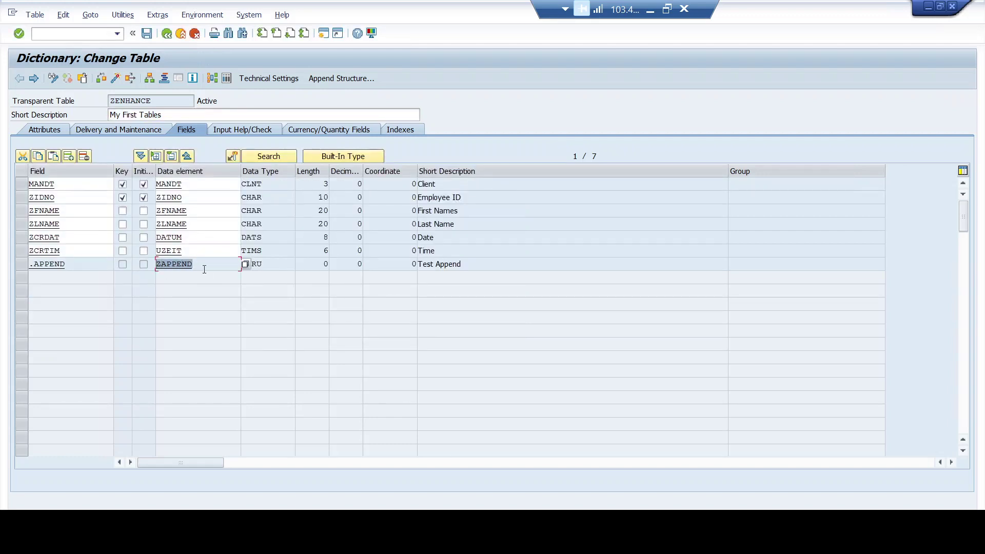
left_click(162, 16)
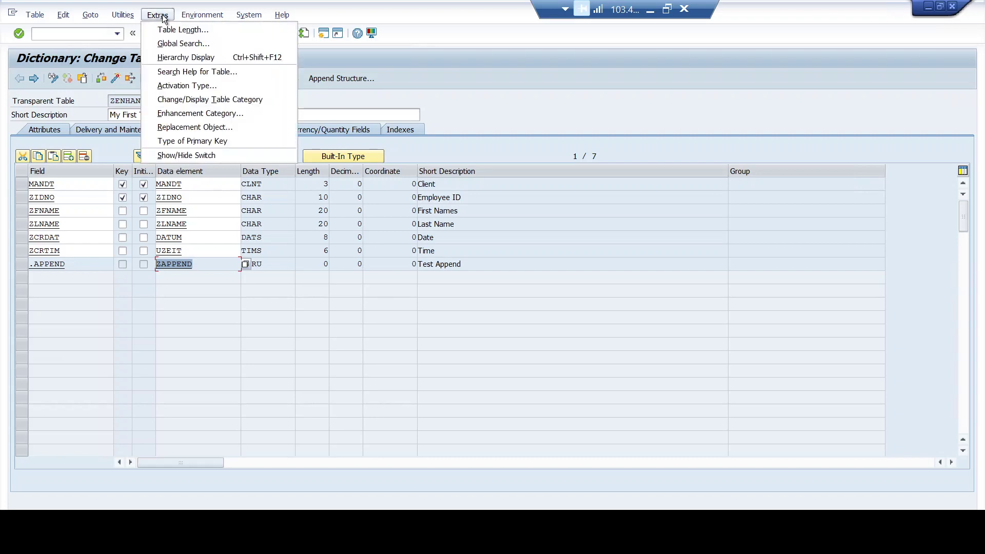
left_click(208, 112)
left_click(155, 204)
key("Return")
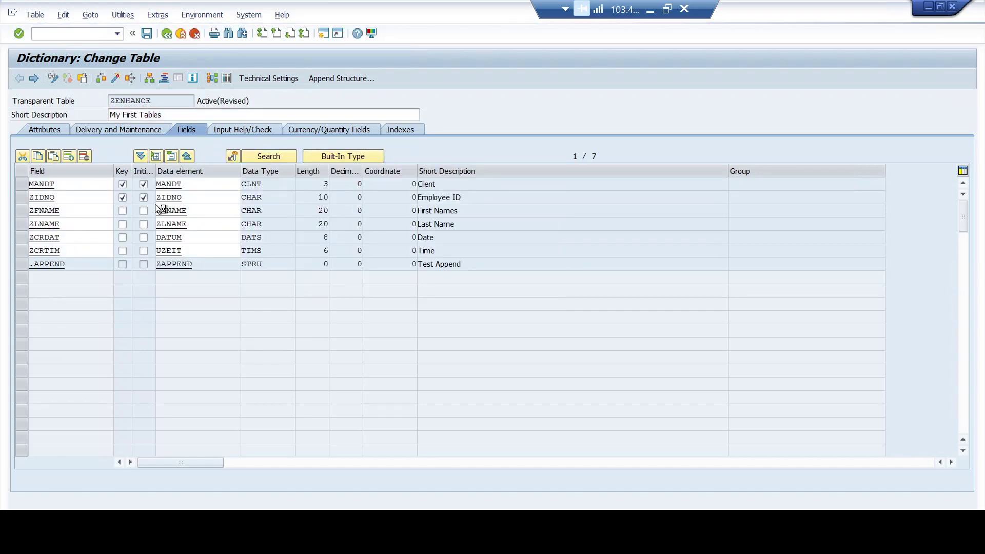
Step: Open append structure ZAPPEND in change mode and add component ZTST2 with typing method Types and component type INT4
double_click(182, 263)
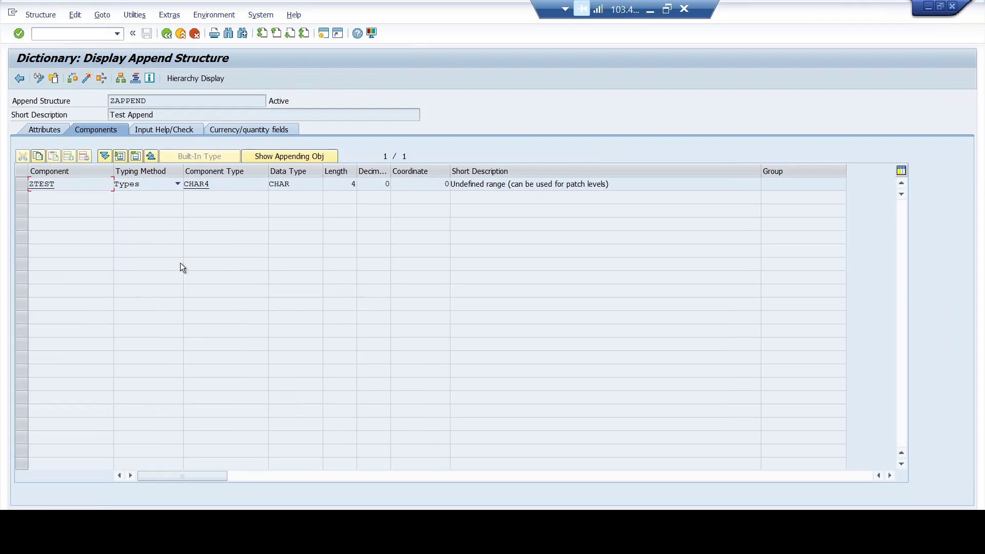
left_click(39, 79)
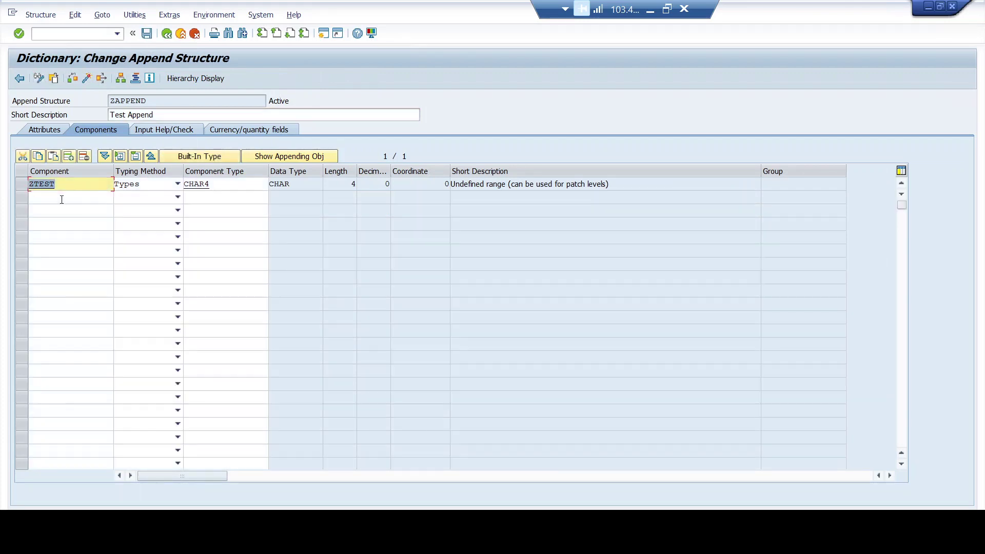
left_click(61, 199)
type("ZT")
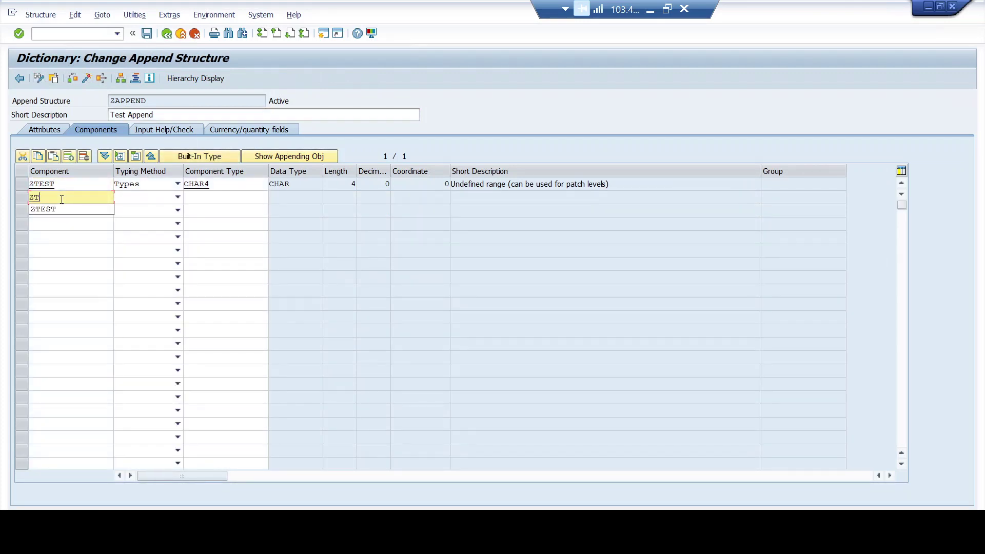
type("ST2")
left_click(164, 198)
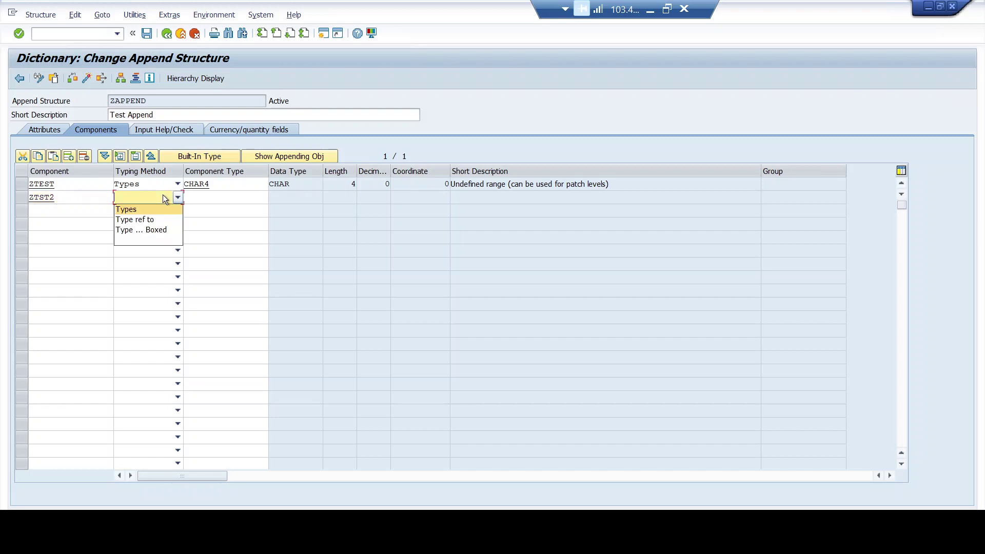
left_click(150, 210)
left_click(213, 199)
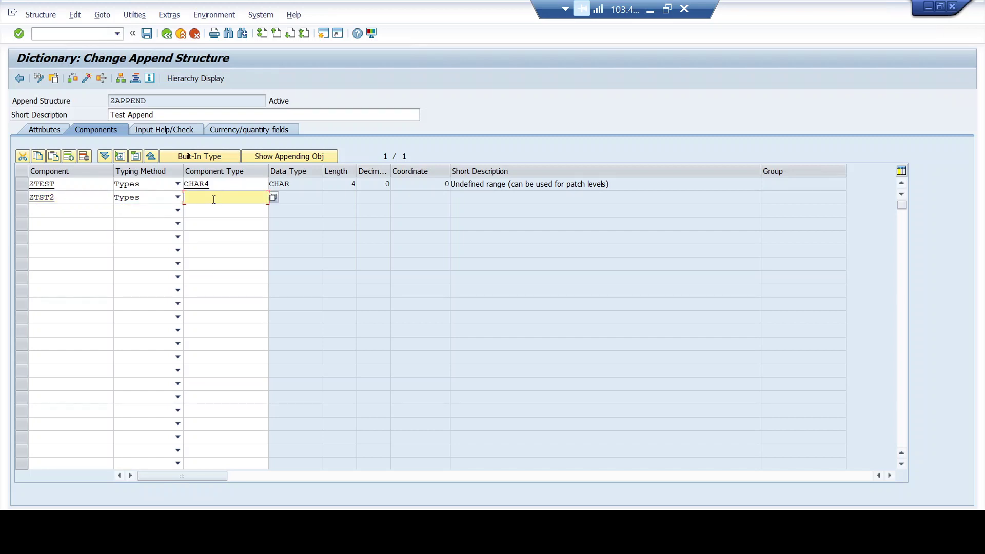
type("int4")
Step: Activate the append structure, review its activation log and return to table ZENHANCE
key("Return")
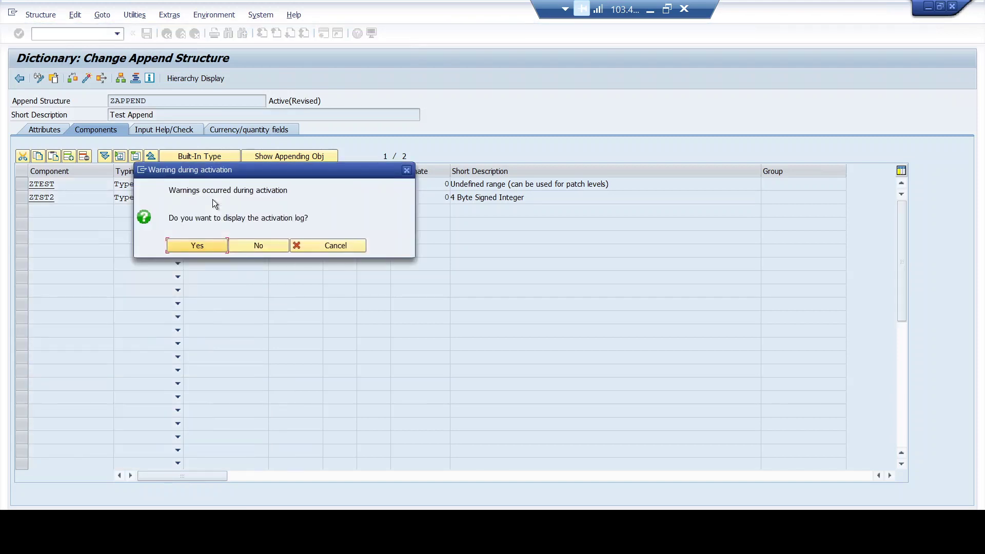
key("Return")
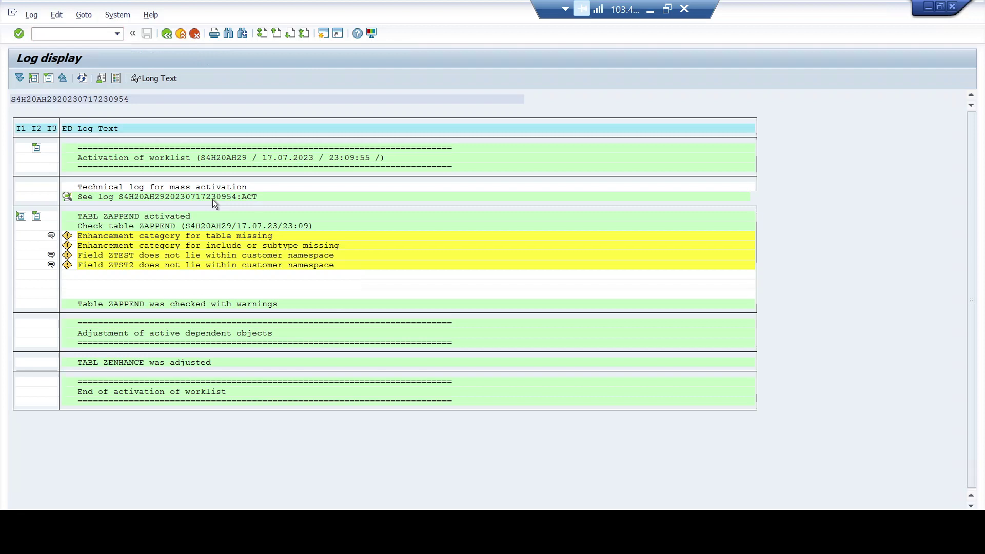
key("F3")
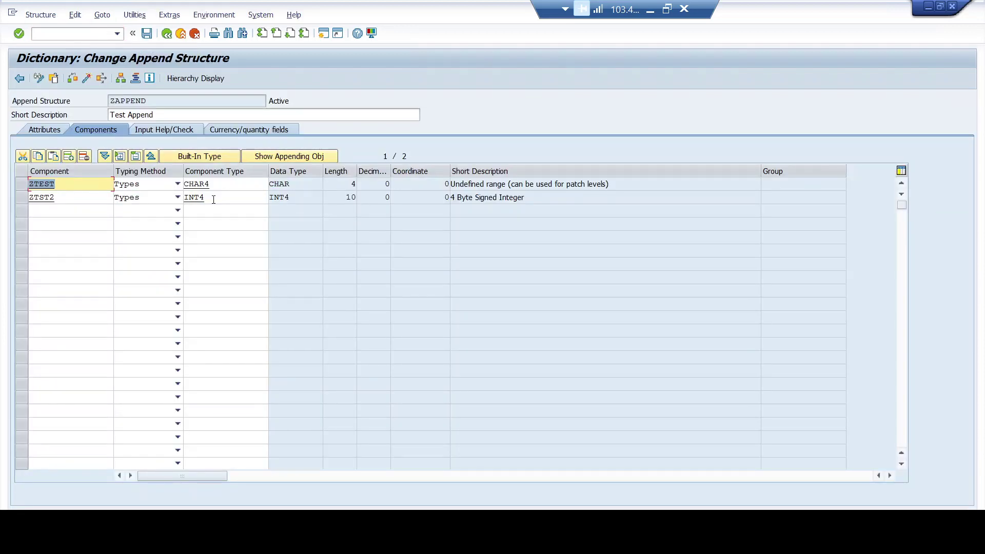
key("F3")
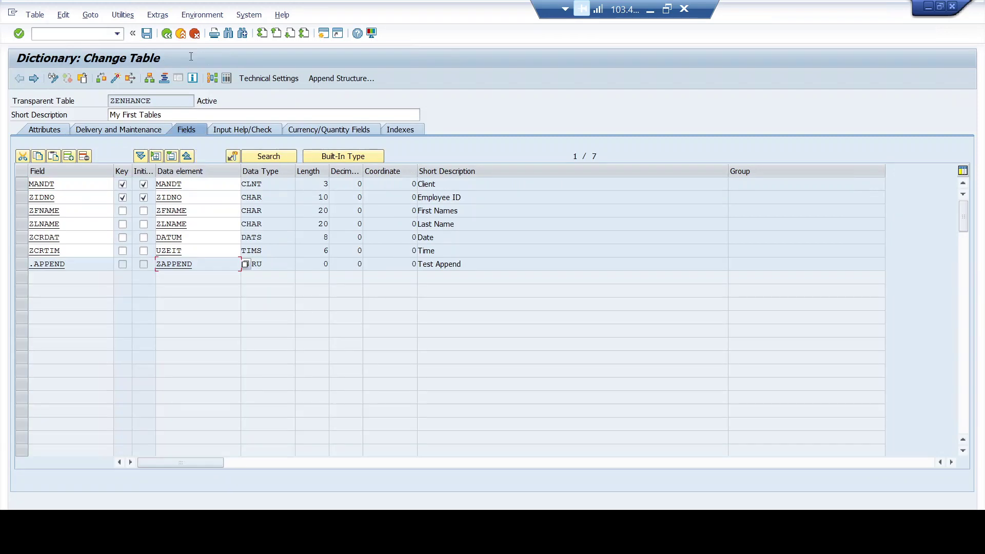
Step: Compare ZENHANCE's selectable enhancement categories with the component types in append structure ZAPPEND, leaving the category as it is
left_click(153, 16)
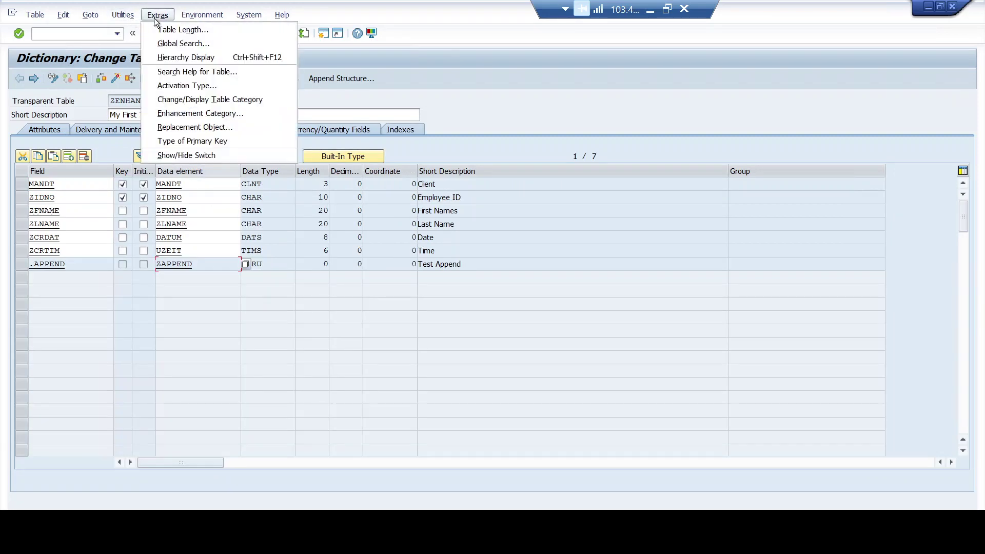
left_click(211, 114)
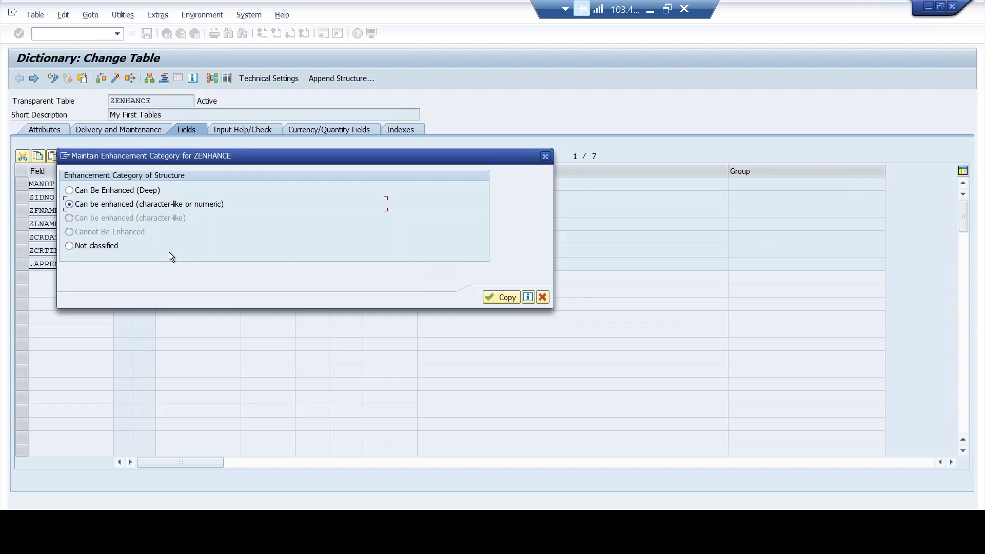
left_click(546, 156)
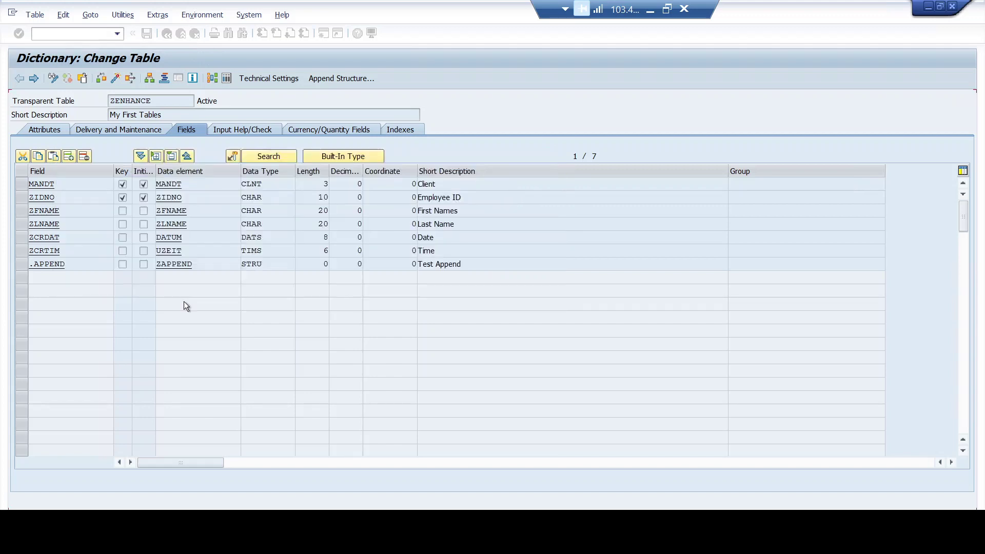
double_click(182, 264)
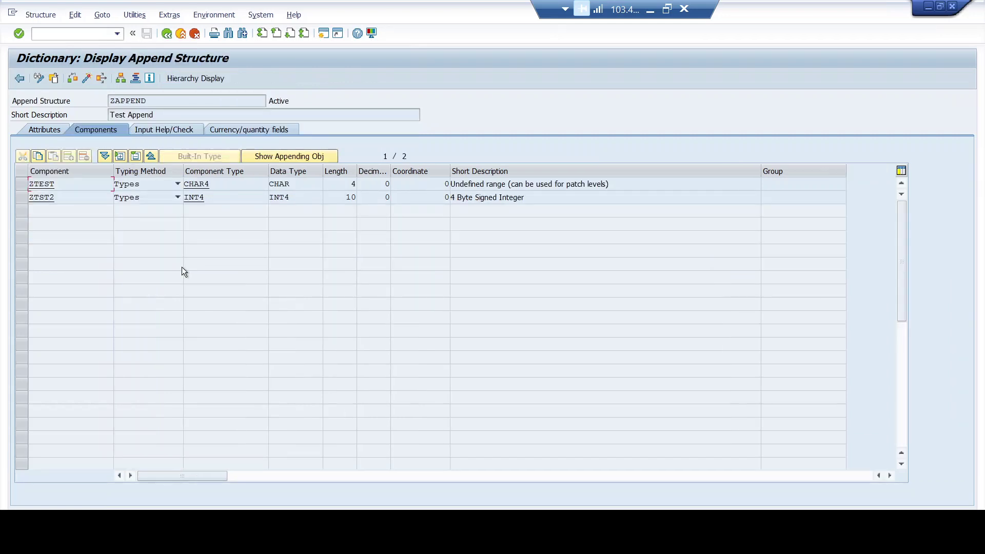
left_click(227, 194)
key("F3")
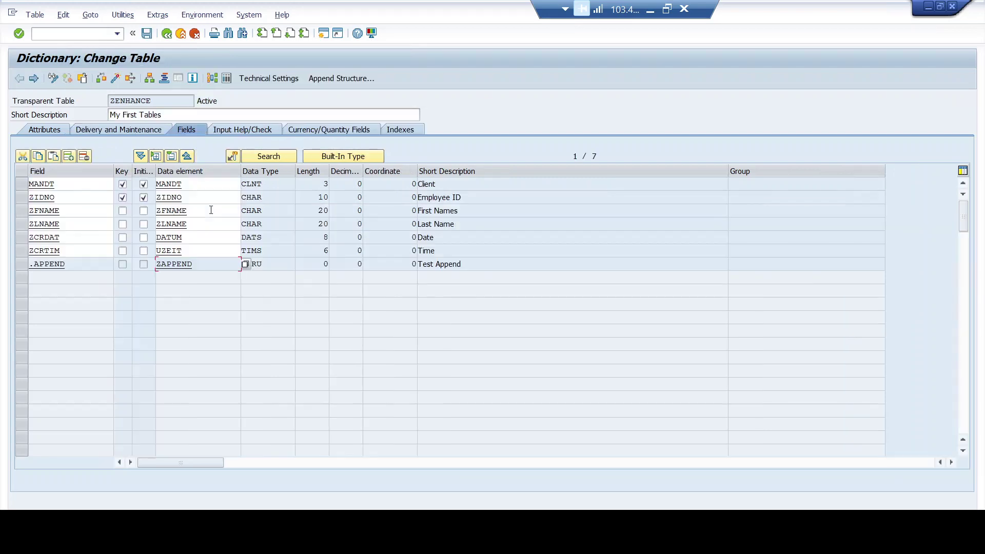
left_click(158, 14)
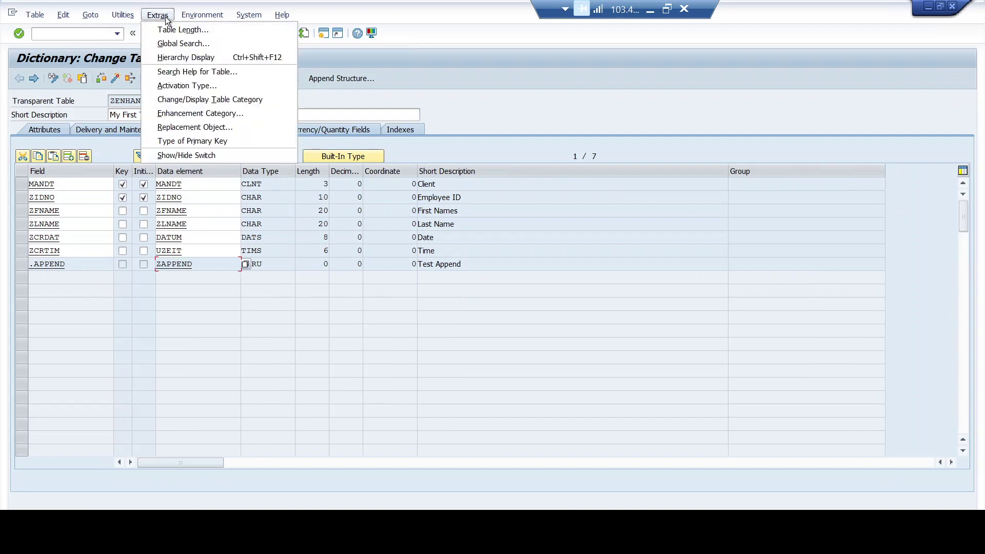
left_click(217, 113)
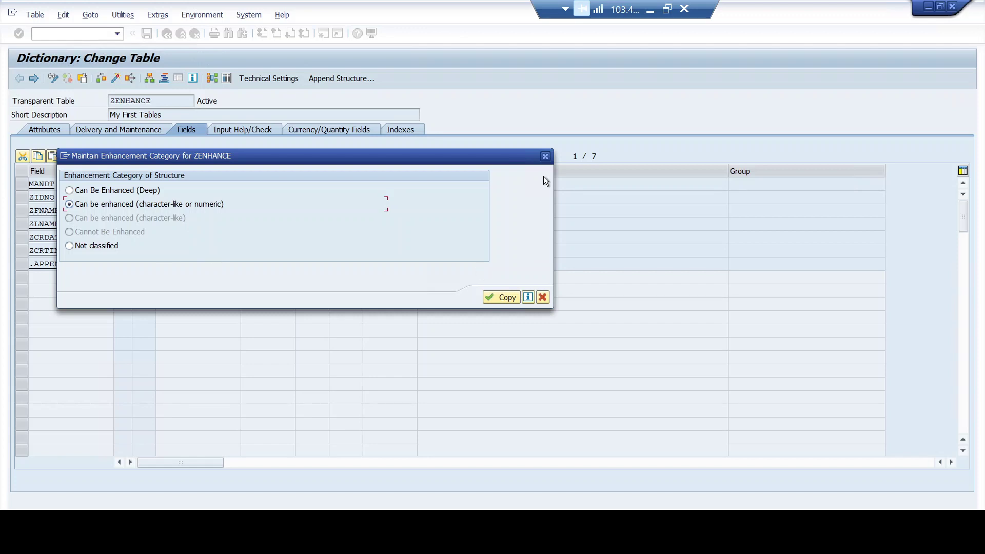
left_click(545, 156)
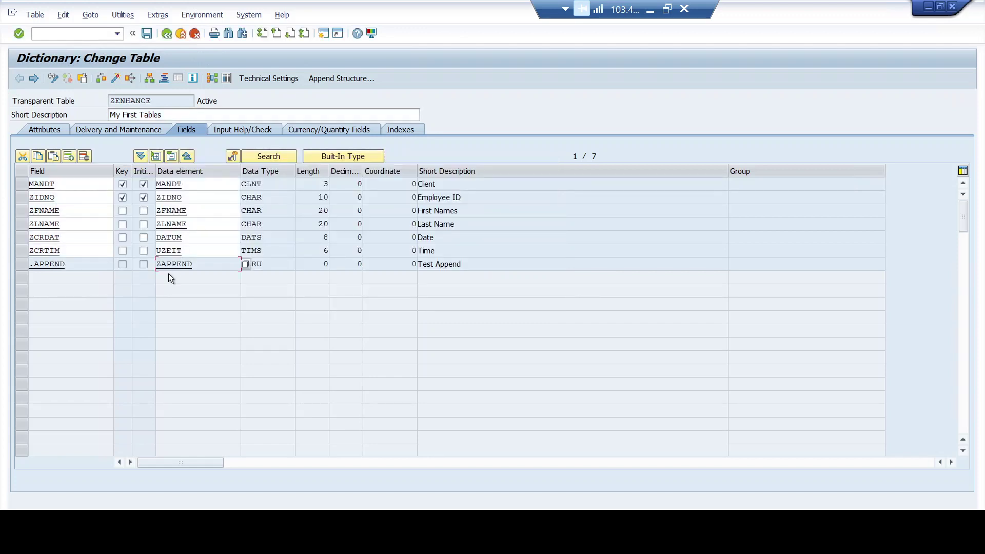
Step: Open append structure ZAPPEND from the table's fields, activate it again and view the activation log
double_click(172, 263)
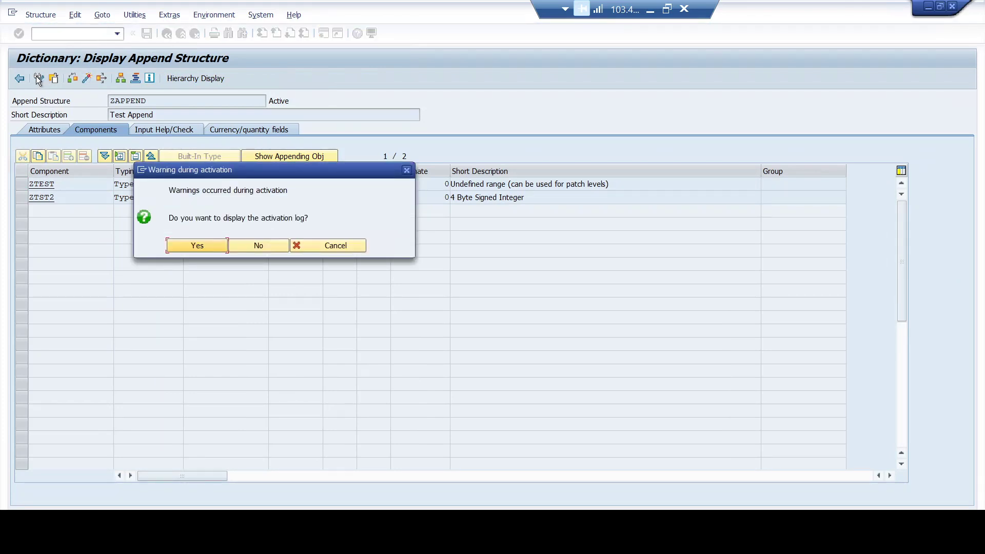
key("Return")
key("F3")
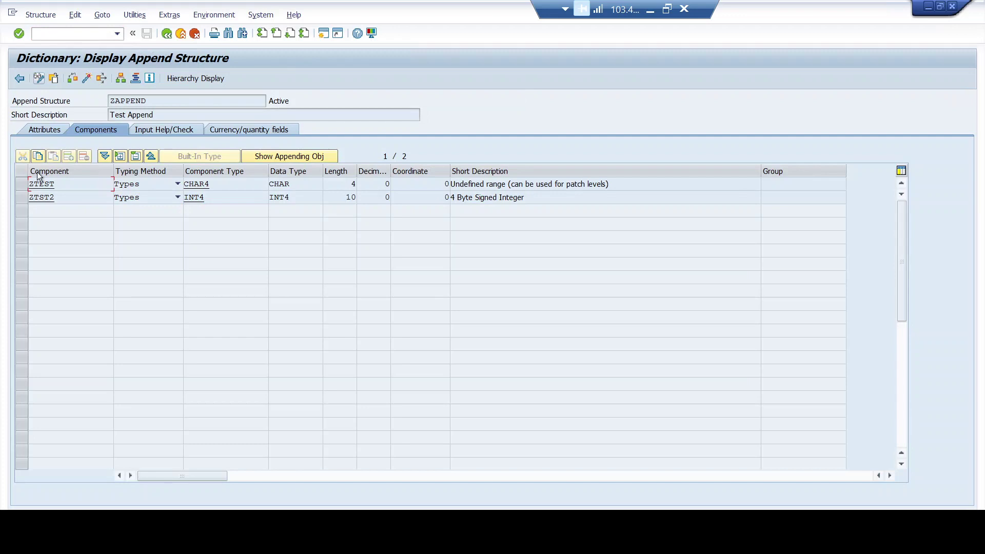
Step: Switch ZAPPEND to change mode, delete component ZTST2 and activate the append structure
left_click(20, 198)
left_click(71, 80)
left_click(20, 200)
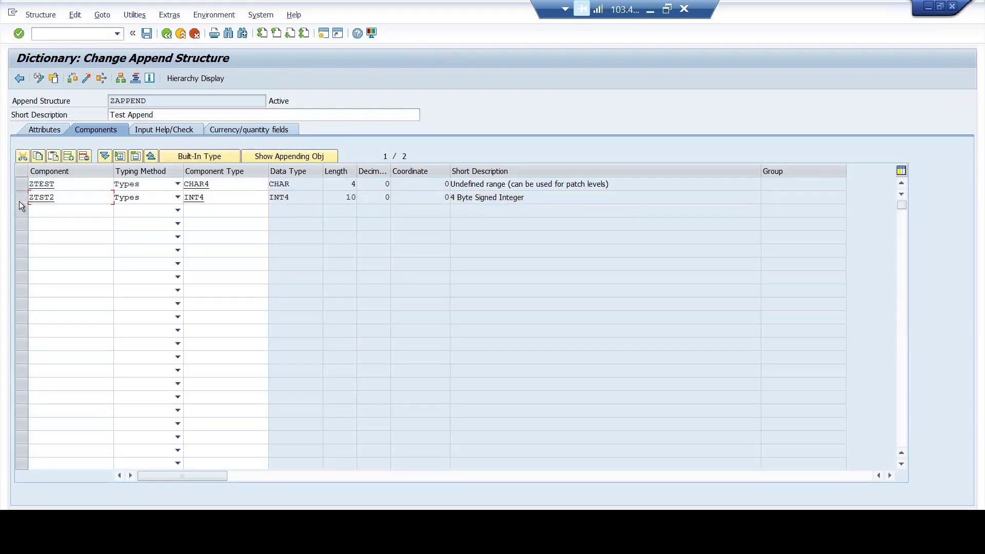
left_click(85, 155)
left_click(86, 156)
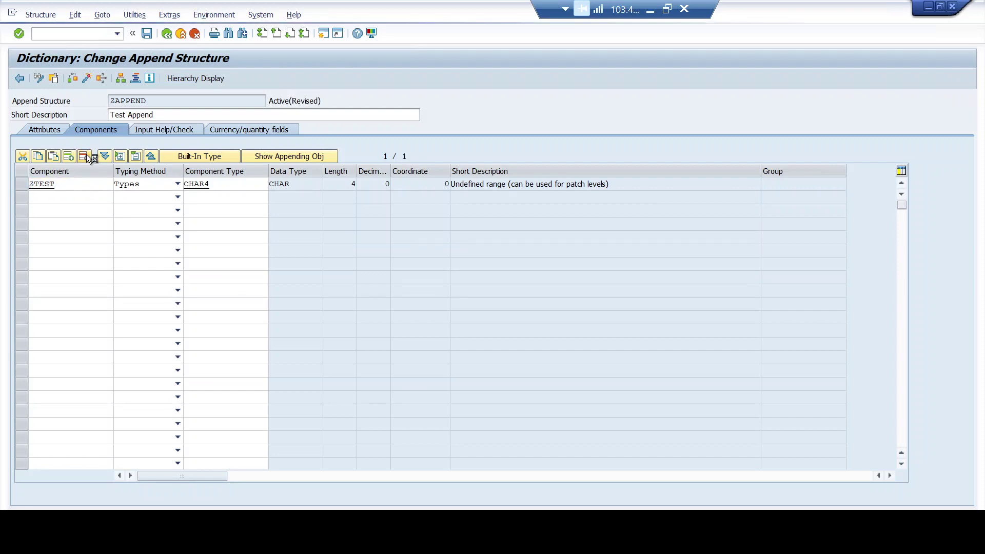
key("Return")
key("F3")
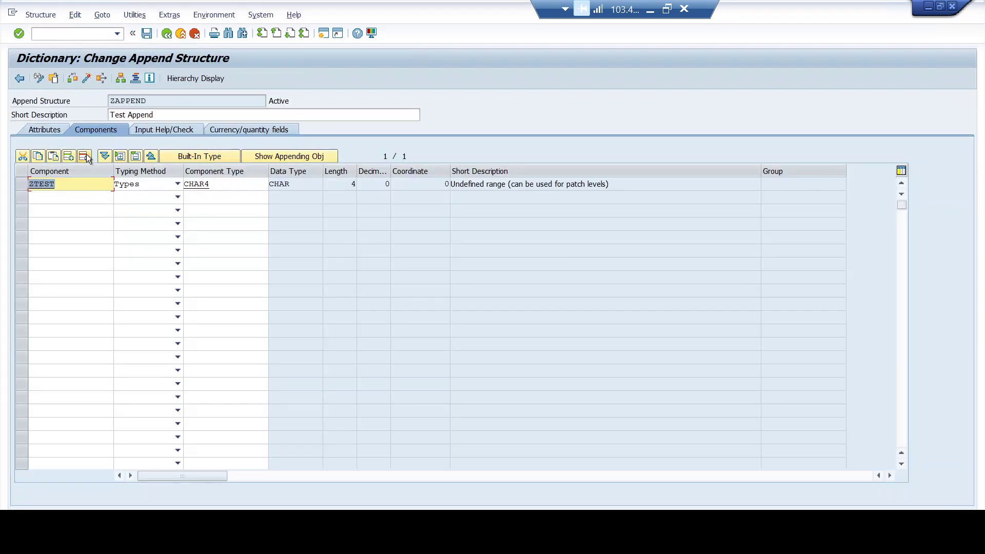
Step: Return to table ZENHANCE and review which enhancement categories are selectable while append structure ZAPPEND exists, leaving the category as it is
key("F3")
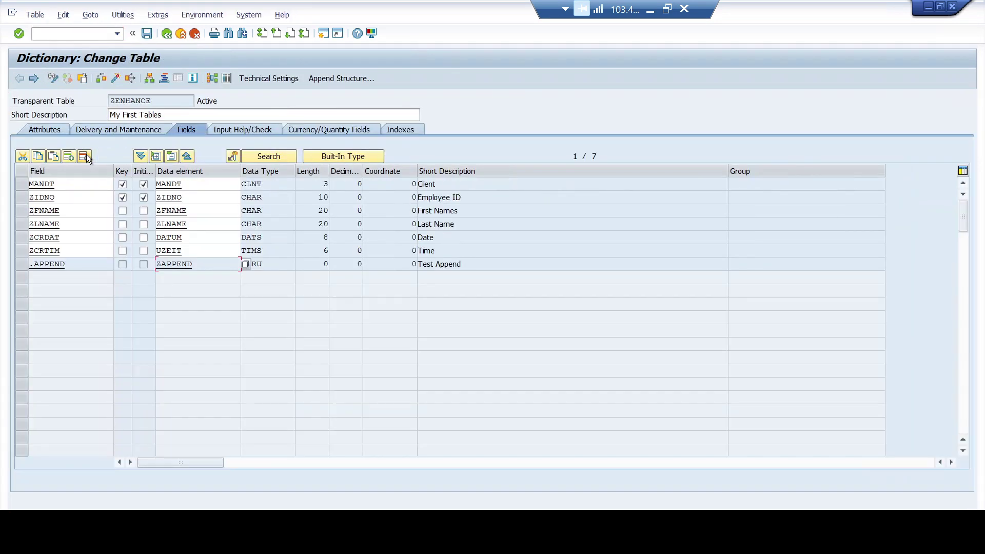
left_click(171, 17)
left_click(195, 113)
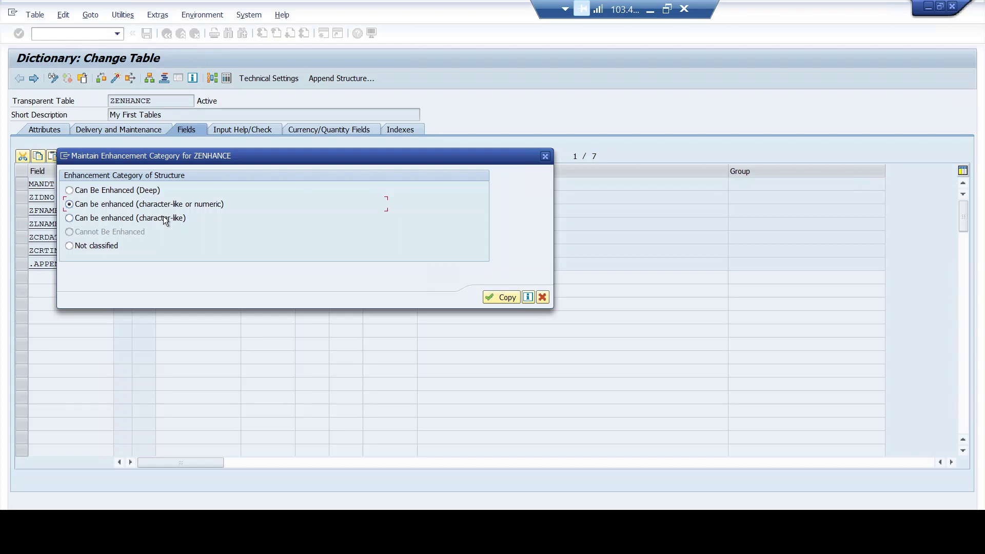
left_click(545, 156)
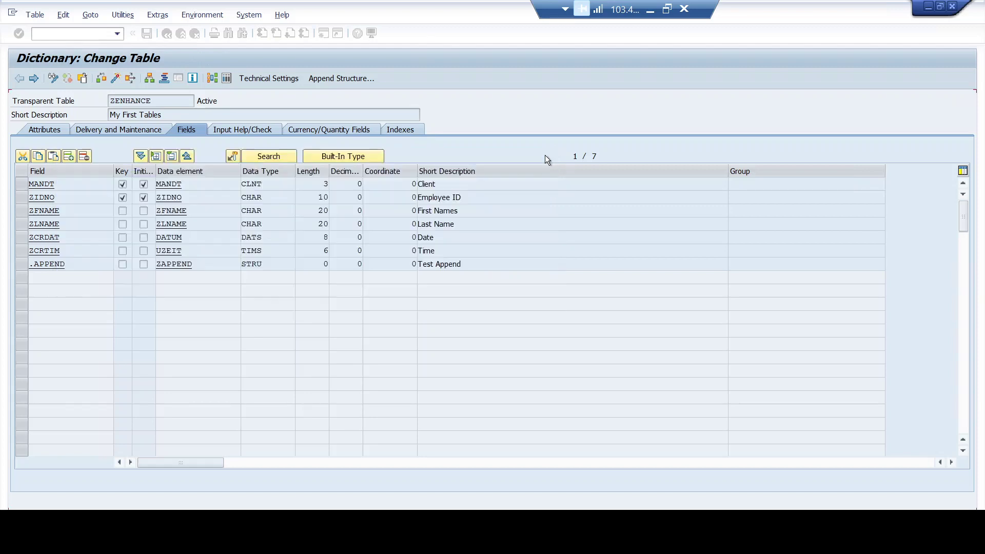
left_click(157, 16)
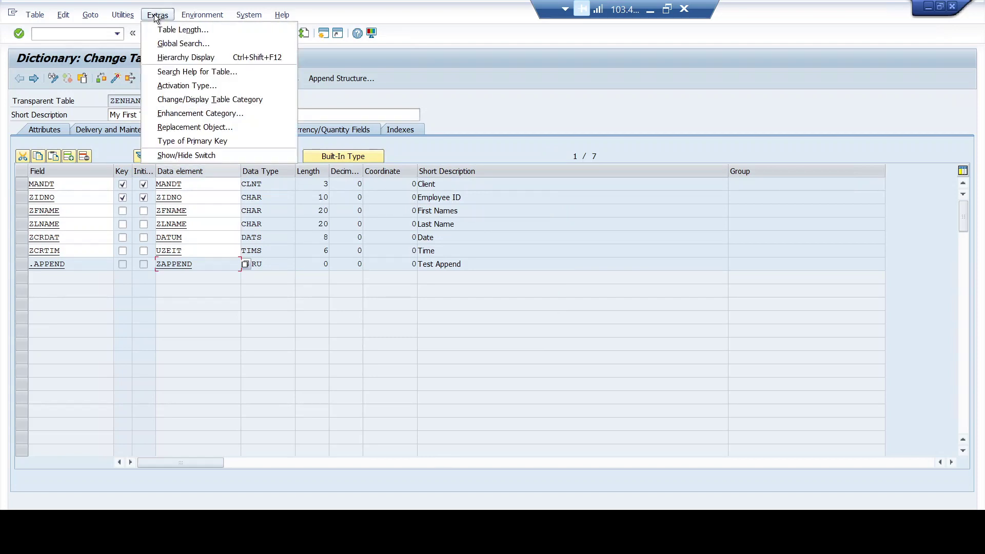
left_click(199, 112)
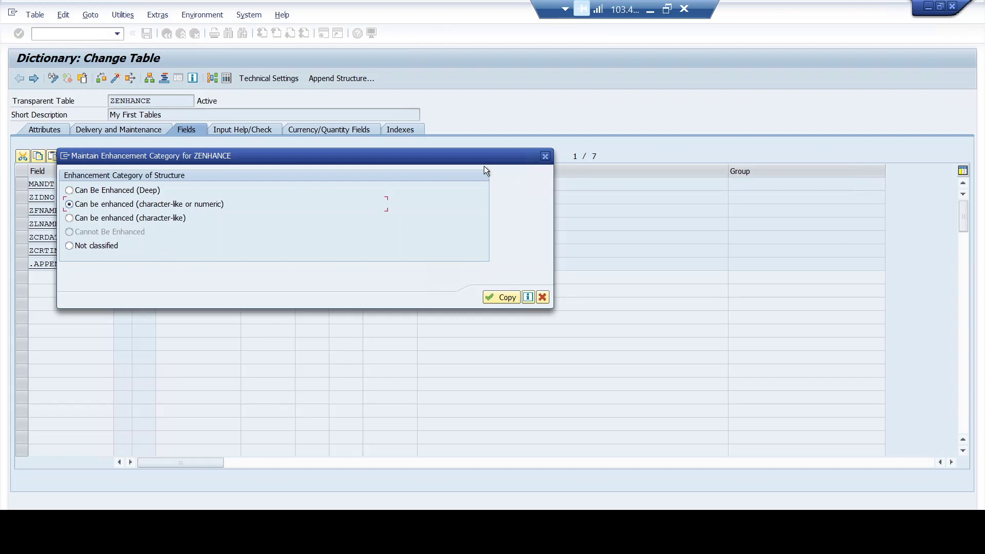
left_click(546, 156)
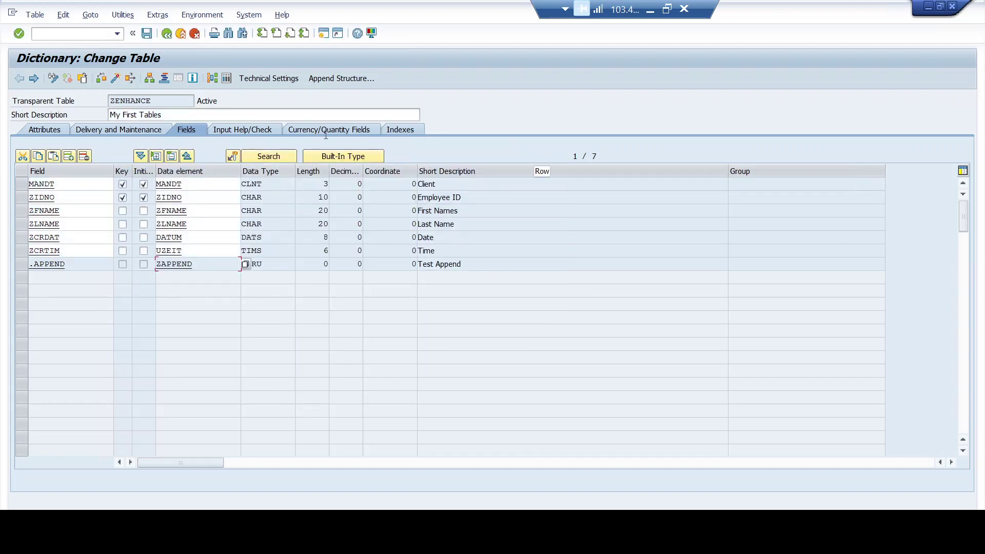
Step: Delete append structure ZAPPEND from table ZENHANCE, including the database adjustment, and activate the table
left_click(324, 79)
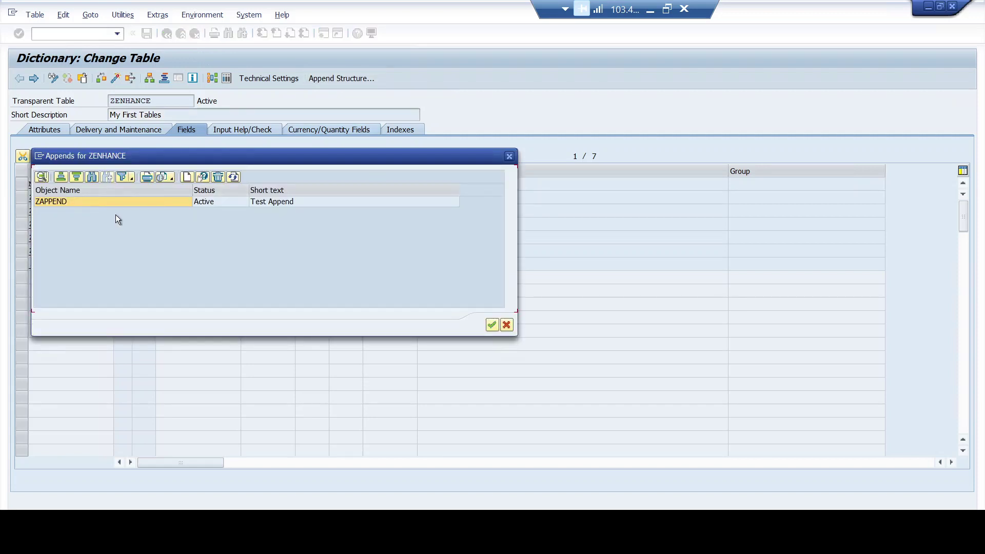
left_click(105, 203)
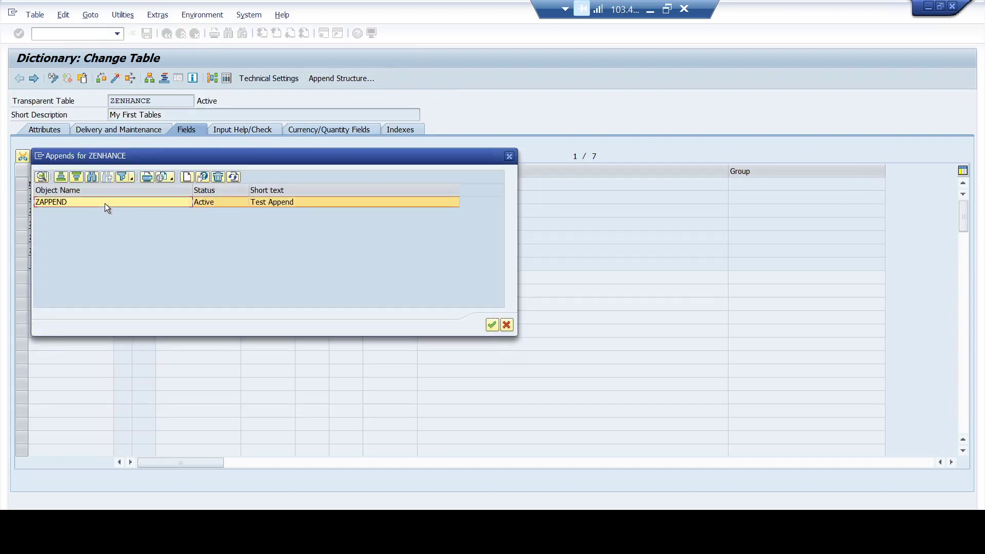
left_click(219, 178)
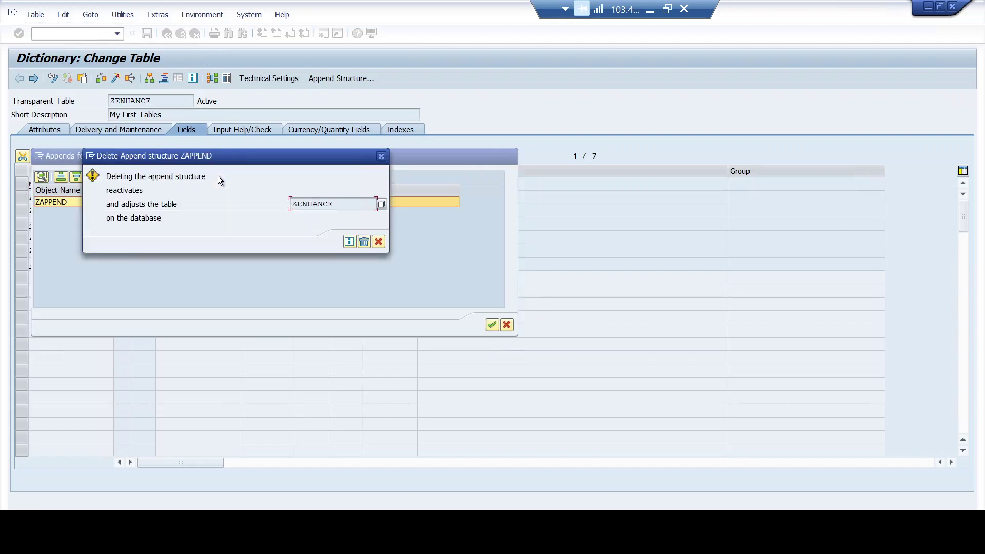
left_click(364, 243)
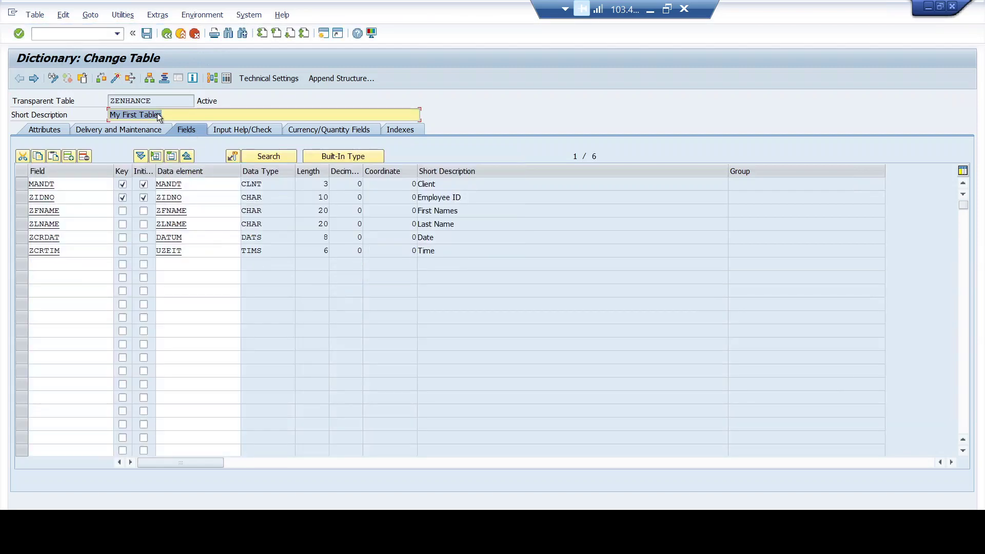
left_click(117, 79)
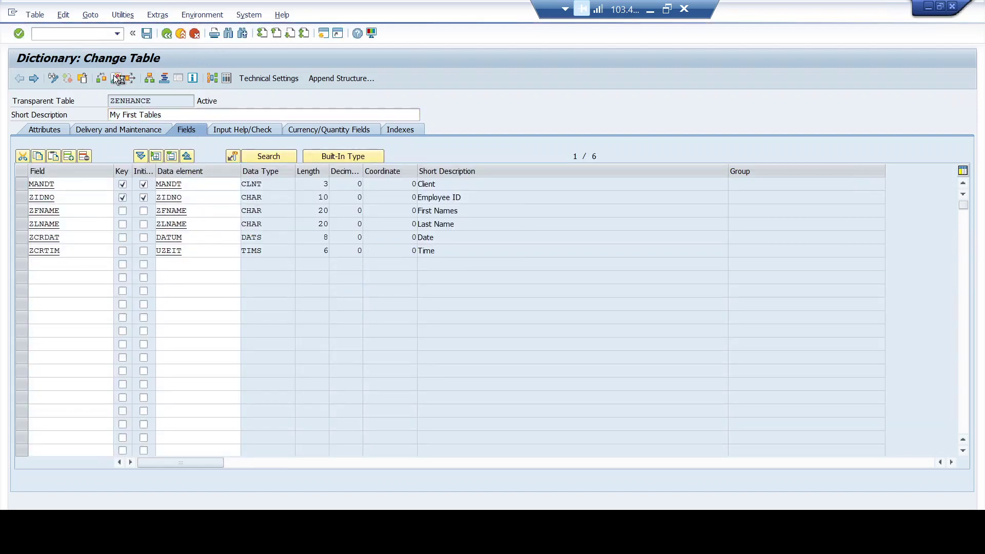
Step: Review the selectable enhancement categories of ZENHANCE without an append structure, keeping the character-like or numeric category
left_click(157, 14)
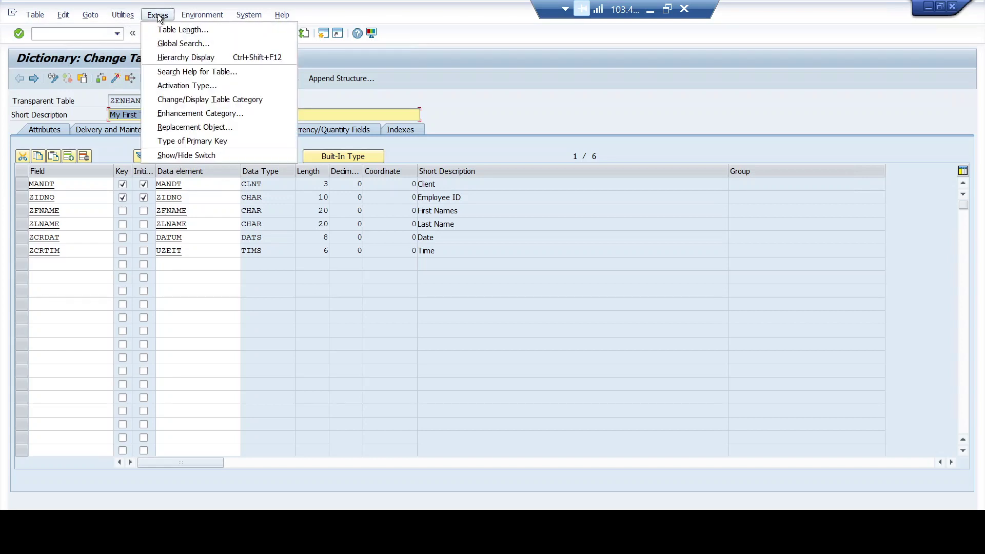
left_click(200, 112)
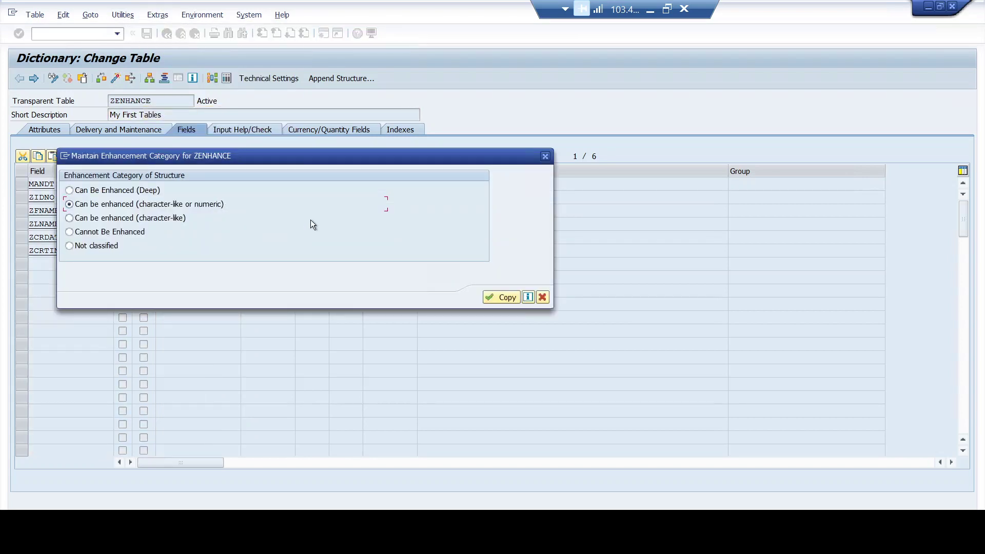
key("Return")
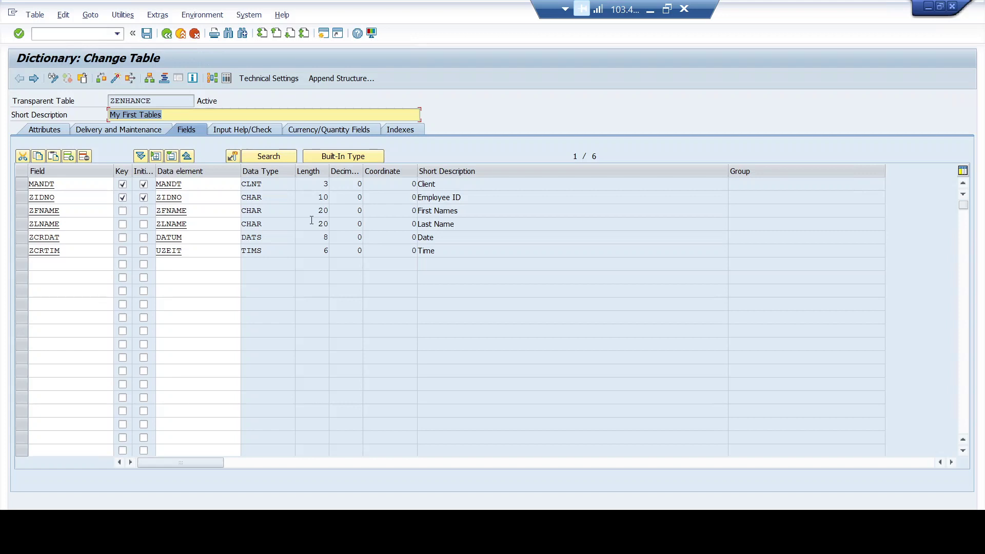
Step: Switch to the PowerPoint presentation and show slide 5, "Few Key Concepts of Table Coming Up!"
left_click(650, 10)
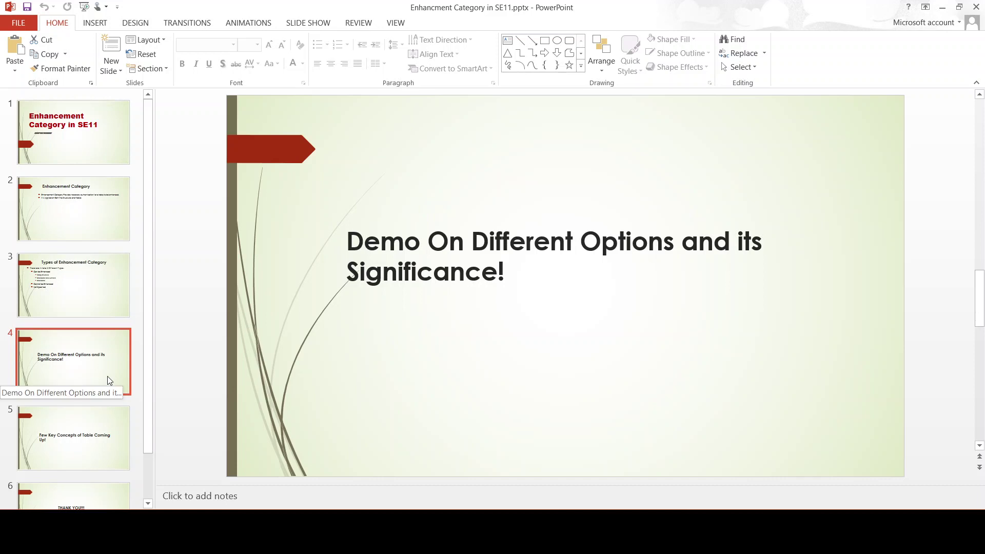
key("Down")
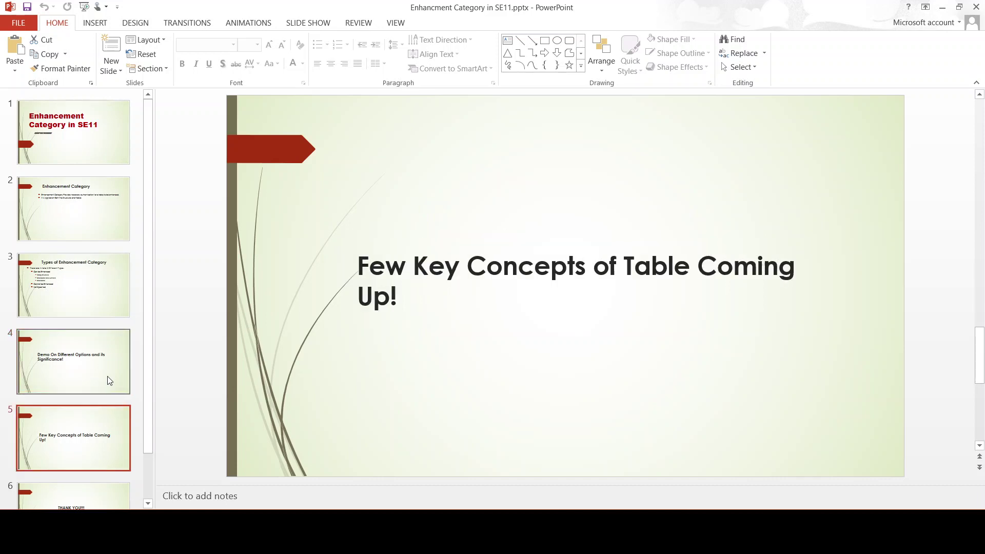